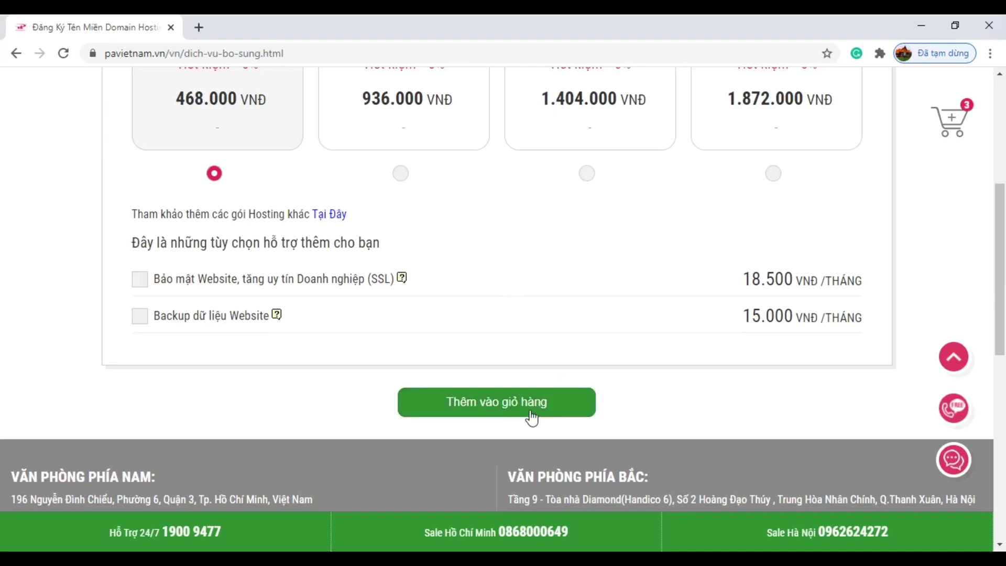
Step: Add the Hosting - Cheap #1 package to the cart alongside the domain
left_click(535, 404)
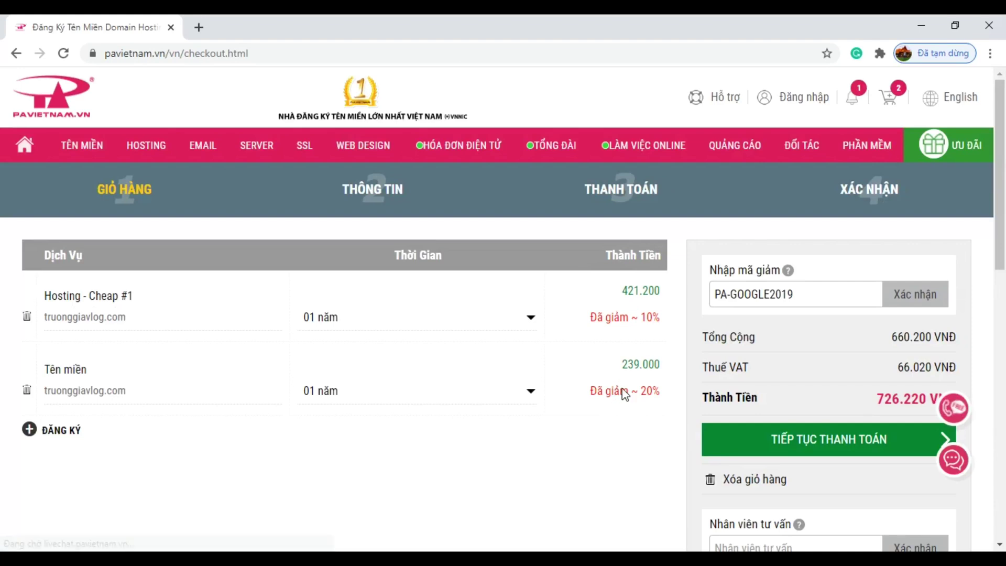
Step: Scroll down the PA Vietnam checkout cart to review the order
scroll(613, 375, "down", 1)
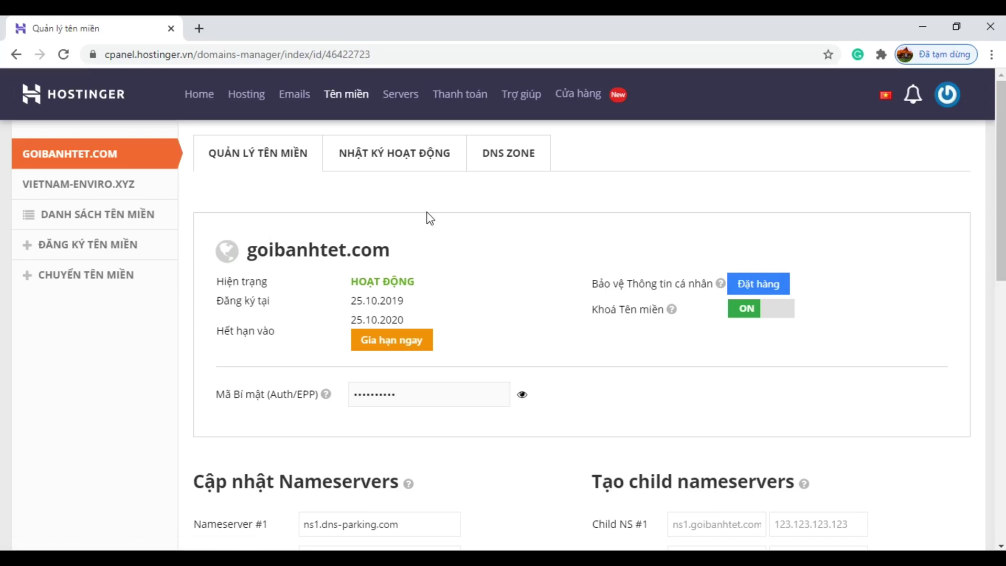
Step: Check the goibanhtet.com DNS zone's NS records for ns1 and ns2.pavietnam.vn
left_click(518, 161)
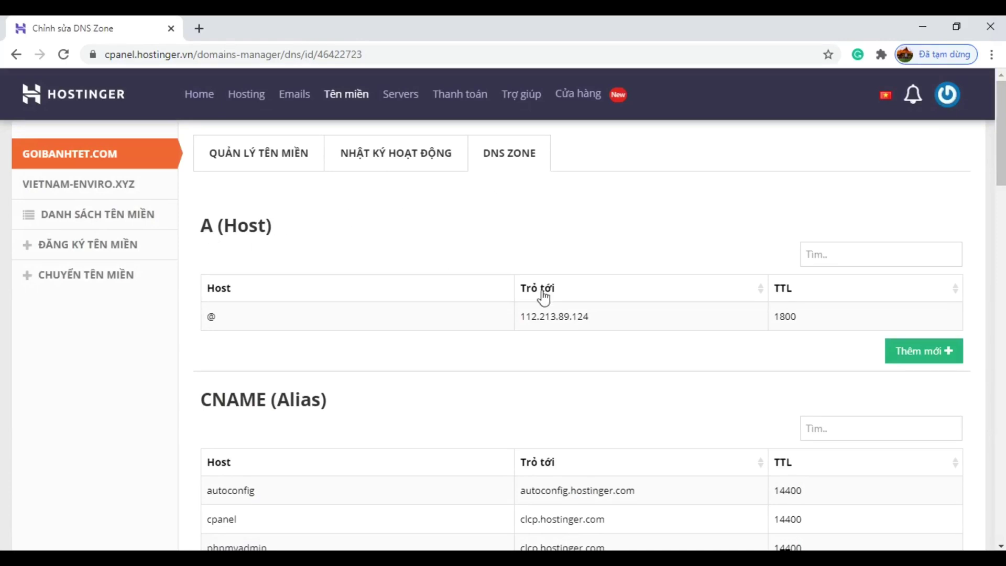
mouse_move(591, 325)
scroll(664, 348, "down", 12)
scroll(664, 348, "down", 7)
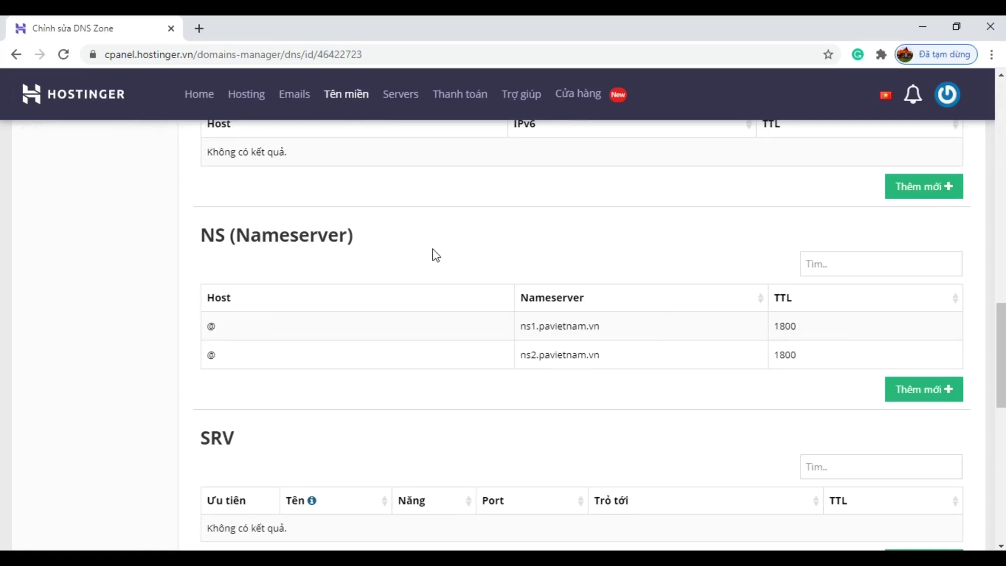
mouse_move(346, 331)
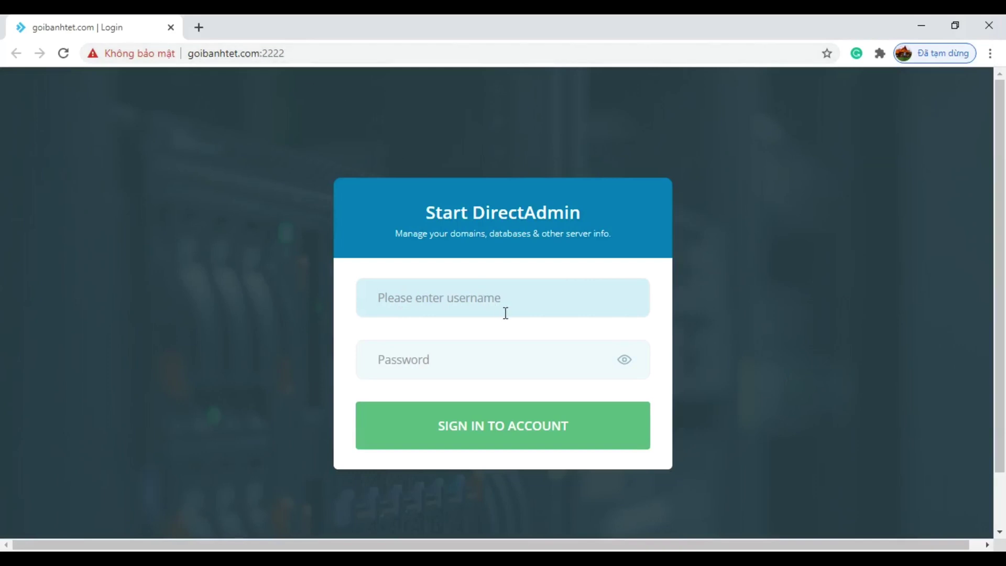
Step: Sign in to DirectAdmin for goibanhtet.com with the hosting account username and password
type("g")
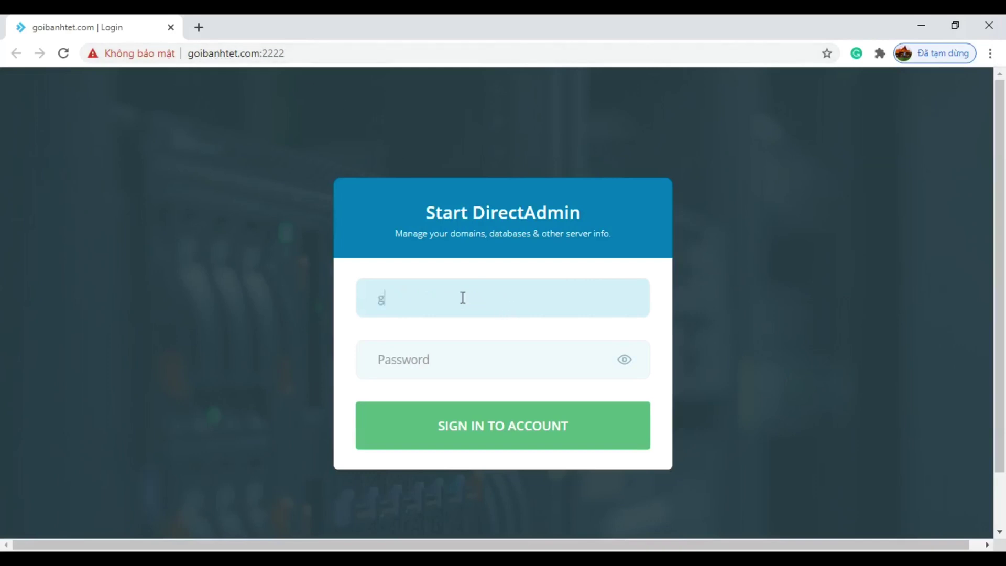
type("oibanhtet")
key("Tab")
type("•••")
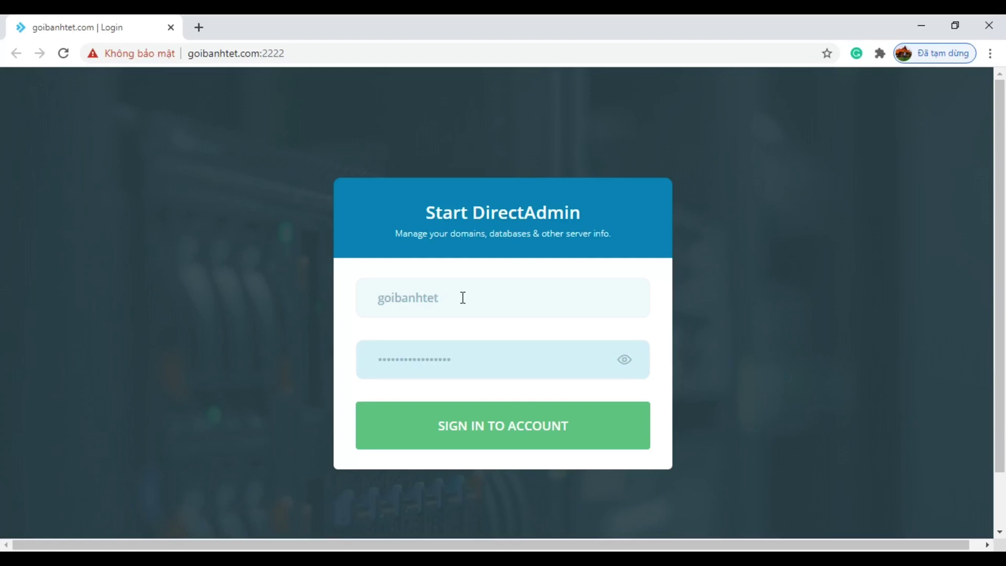
left_click(555, 413)
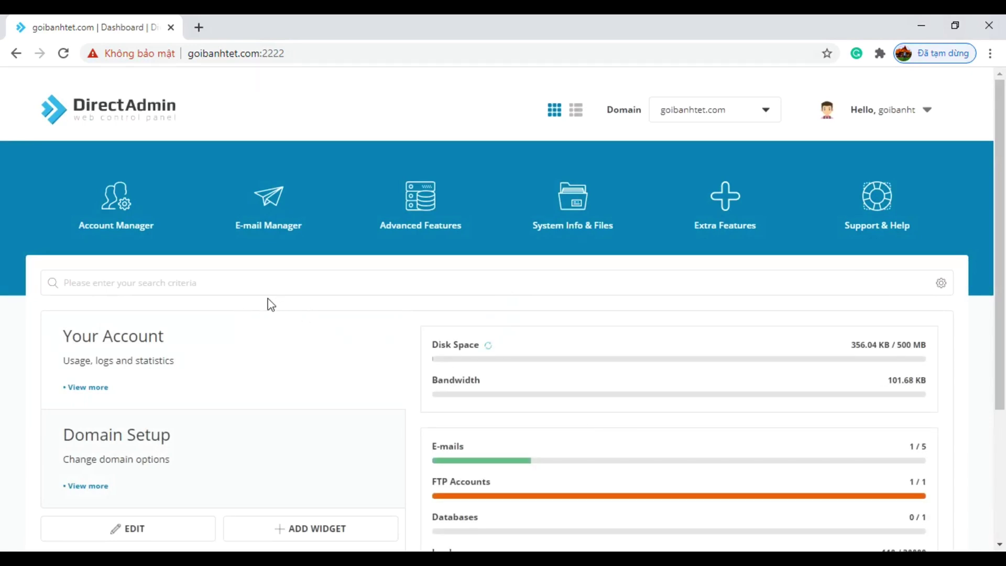
Step: Create MySQL database goibanht_user with a same-named user and a chosen password
mouse_move(147, 227)
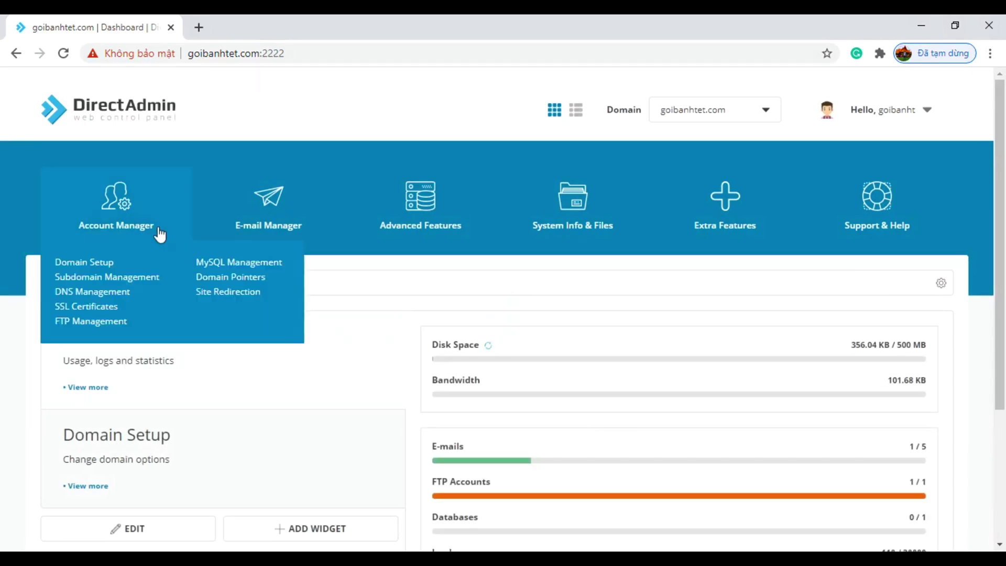
left_click(238, 265)
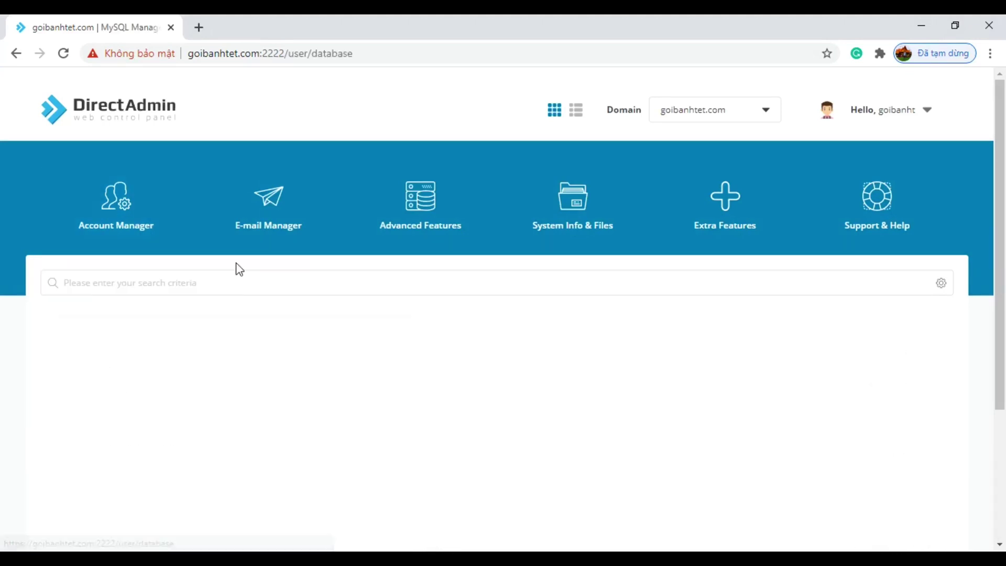
scroll(427, 325, "down", 1)
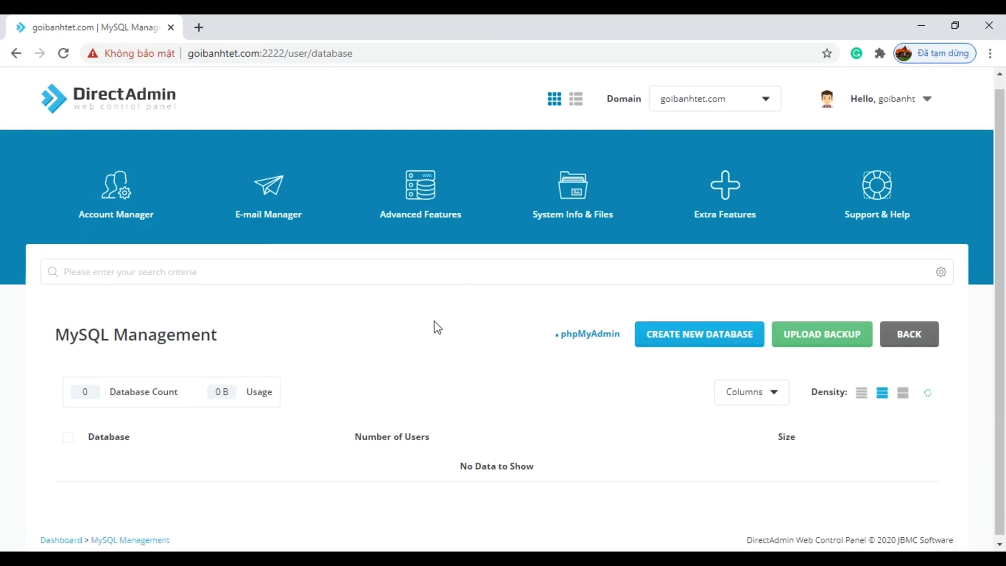
left_click(673, 338)
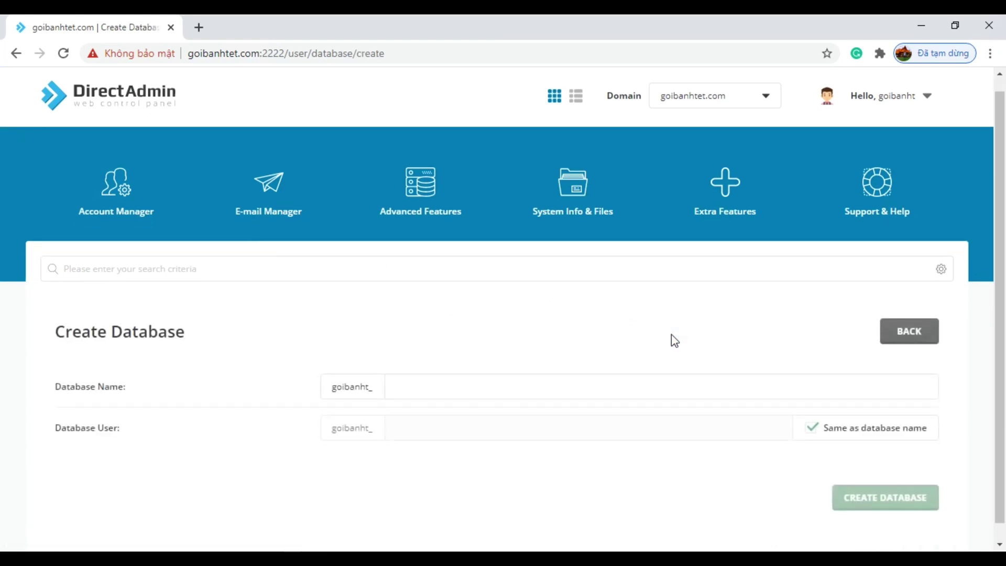
left_click(427, 388)
type("user")
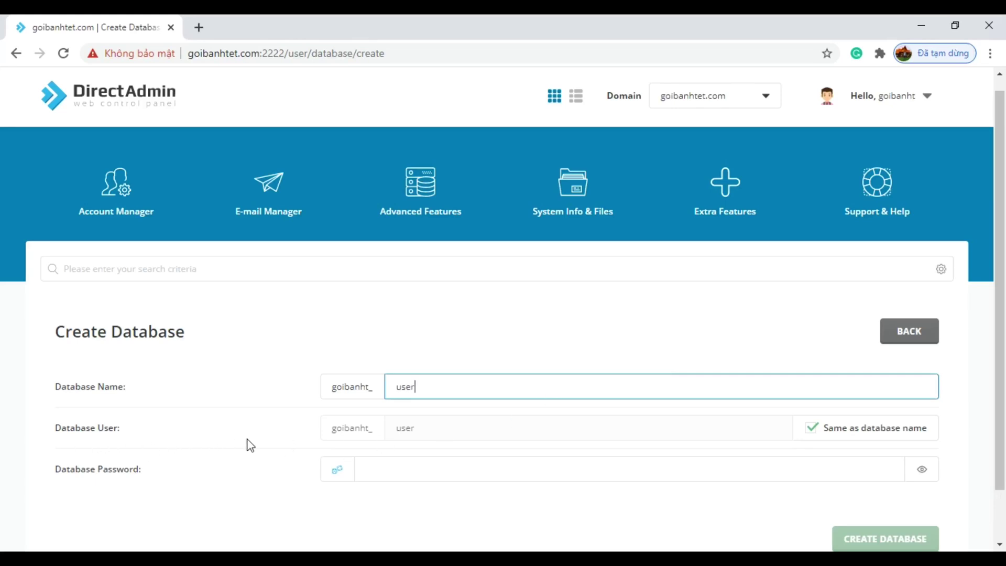
left_click(401, 473)
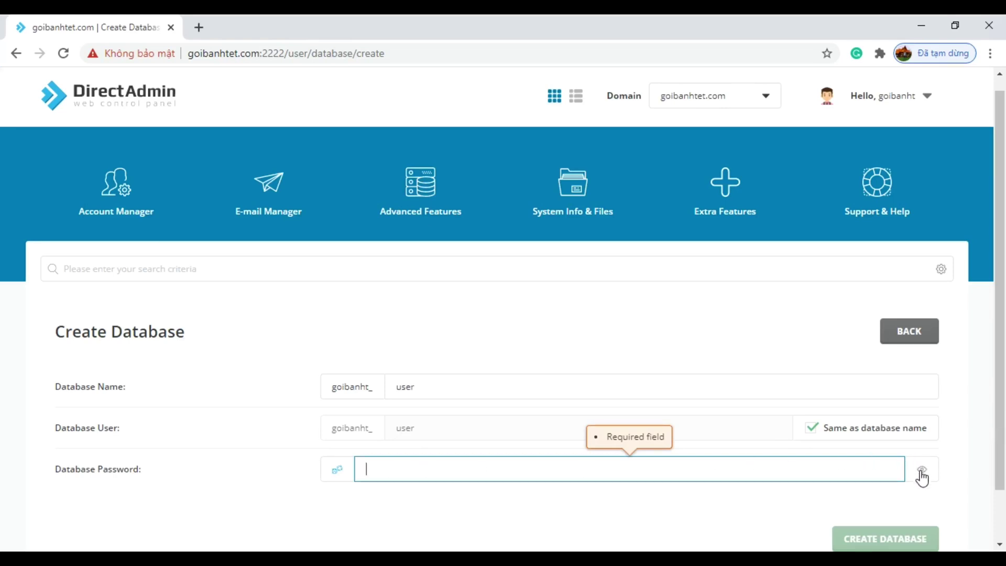
left_click(921, 472)
left_click(408, 472)
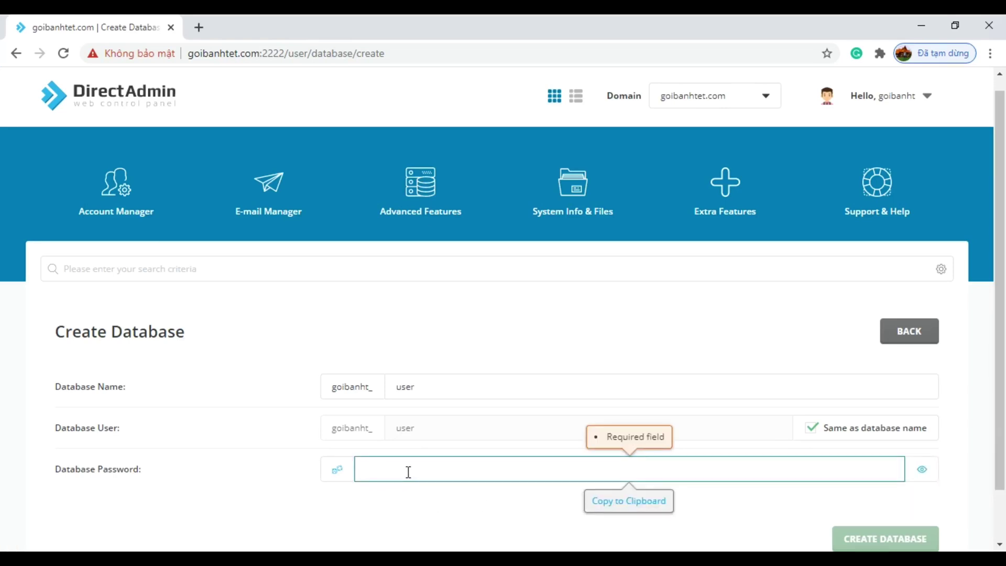
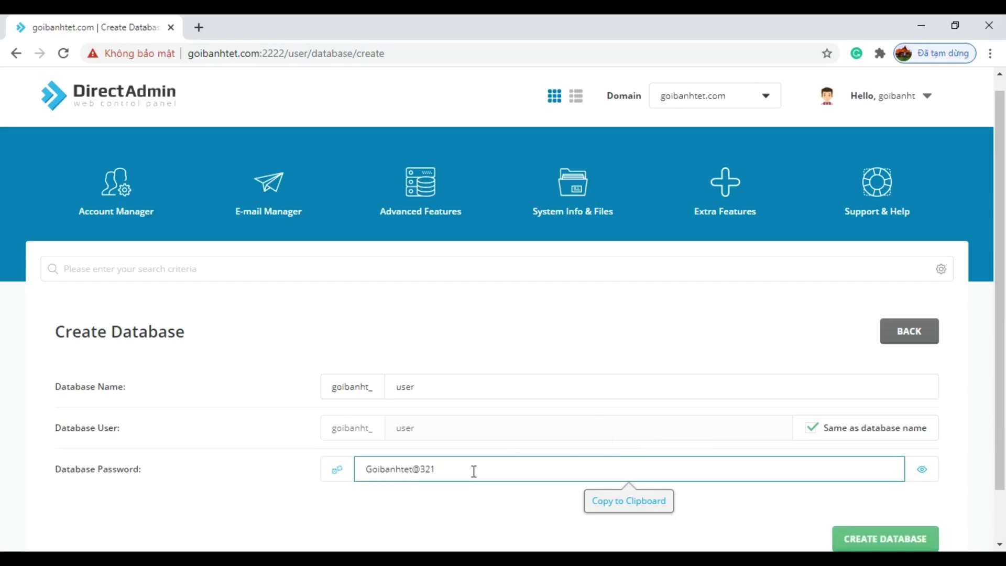
left_click(874, 539)
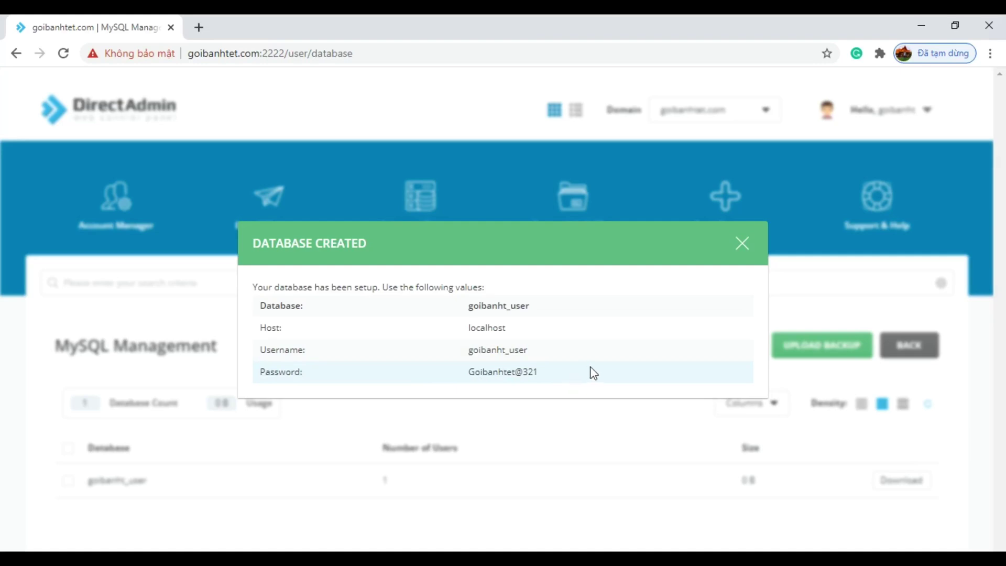
left_click(742, 244)
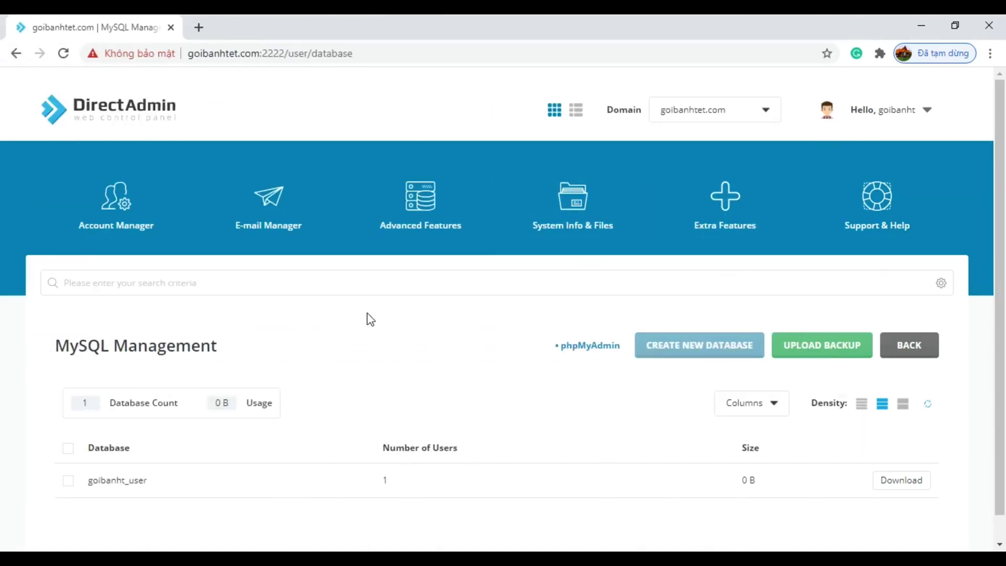
Step: Open the public_html folder of goibanhtet.com in the File Manager
mouse_move(597, 226)
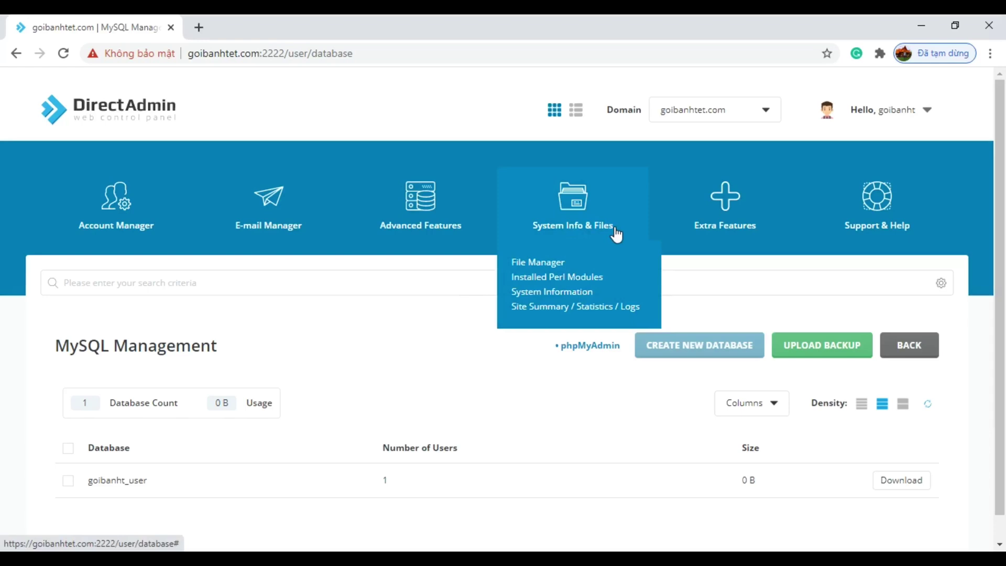
left_click(533, 272)
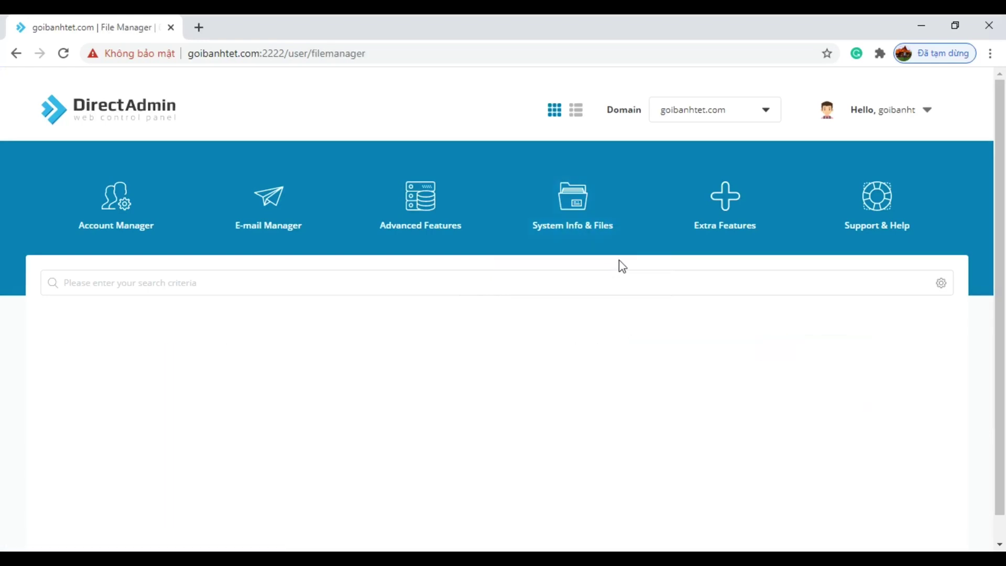
scroll(621, 267, "down", 4)
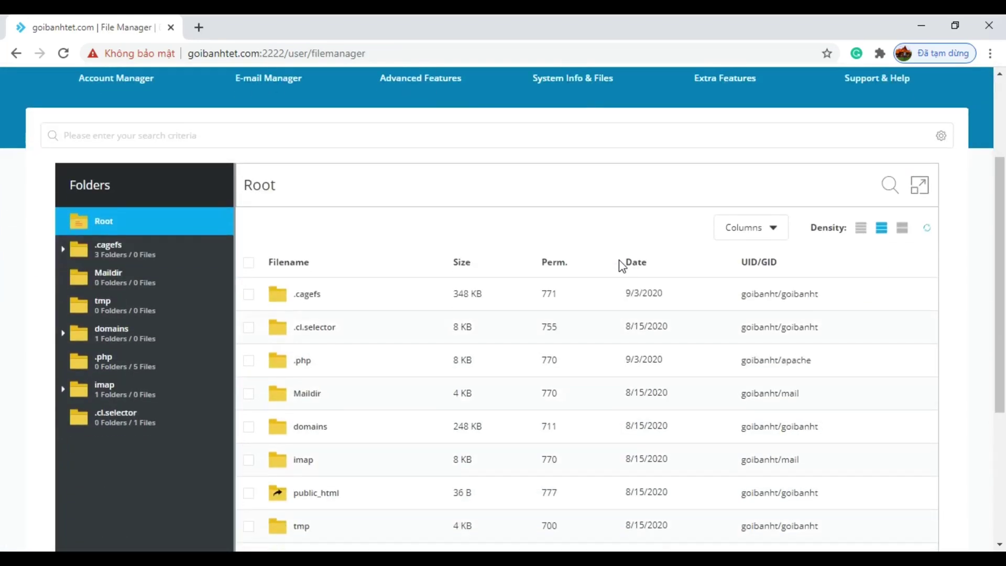
right_click(364, 420)
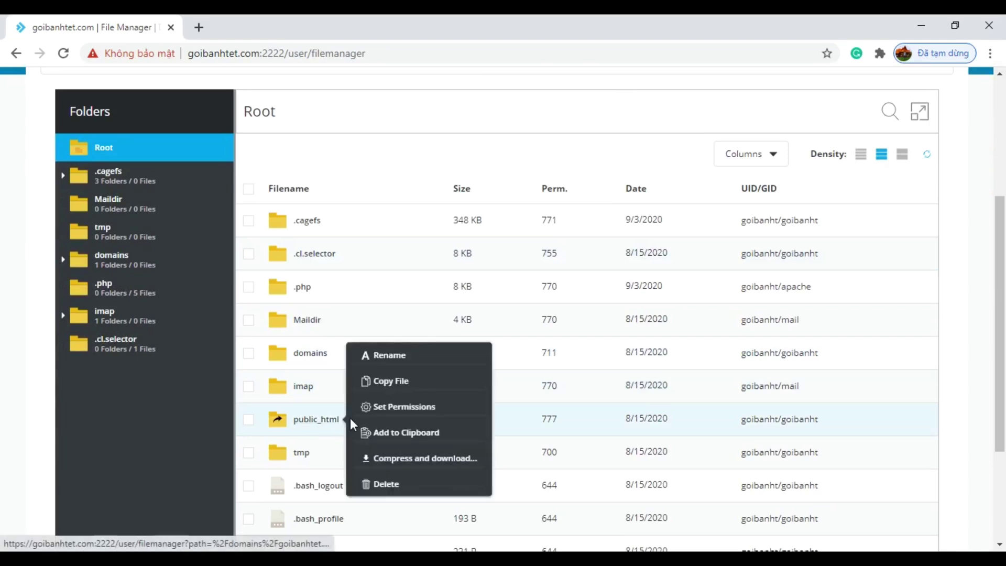
left_click(314, 422)
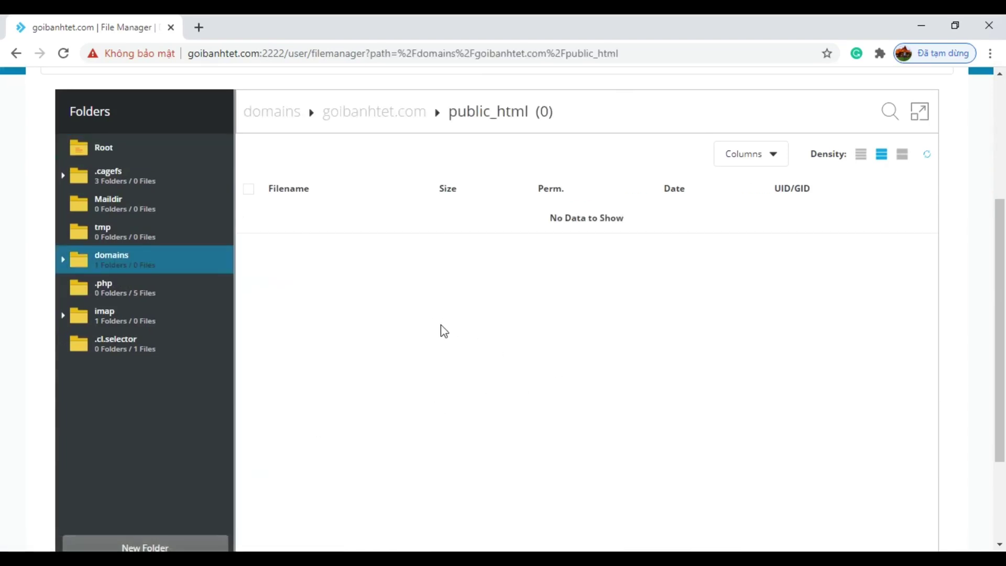
scroll(444, 331, "down", 3)
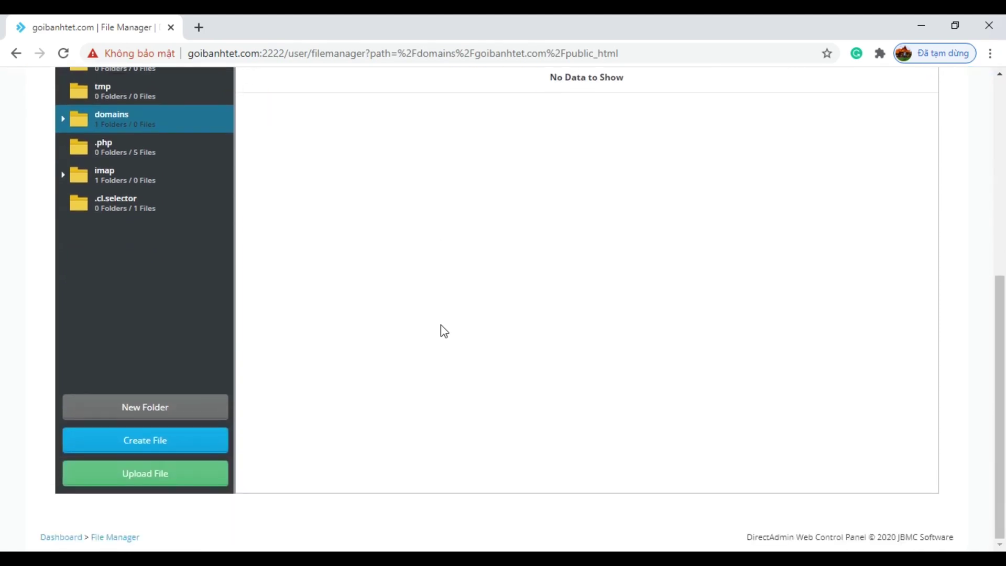
scroll(391, 178, "up", 2)
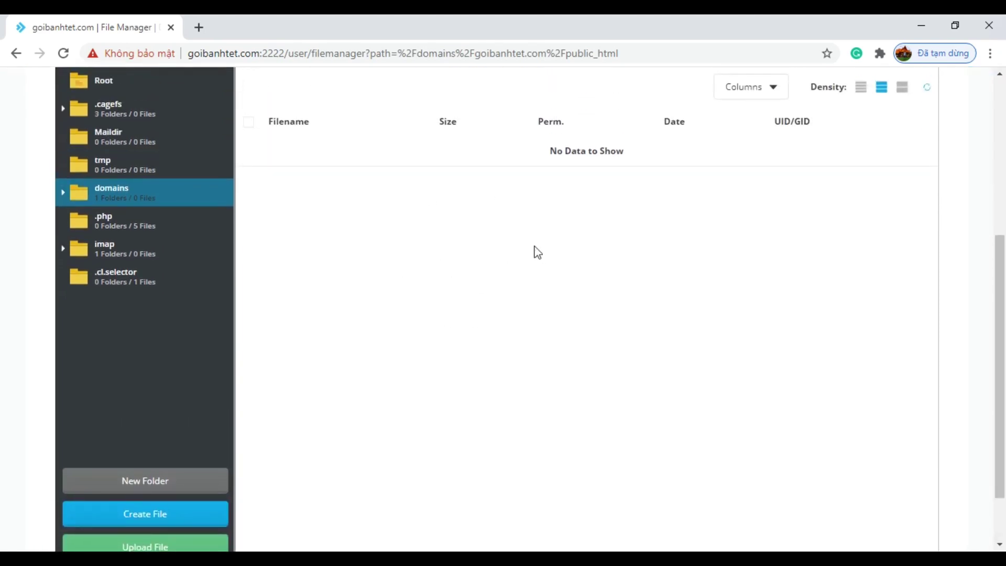
scroll(599, 346, "down", 2)
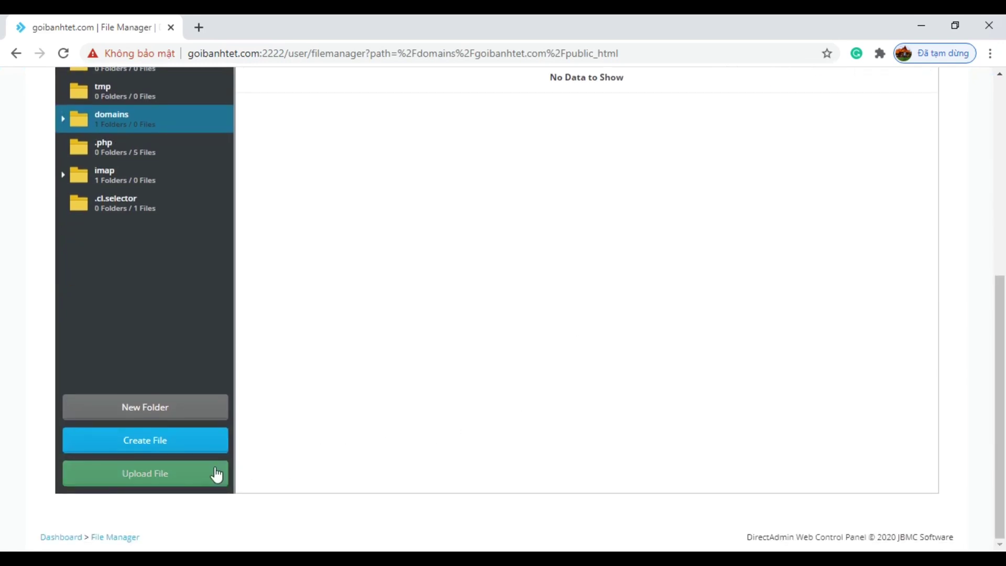
Step: Upload wordpress-5.5.1.zip (13.36 MB) into public_html
left_click(193, 478)
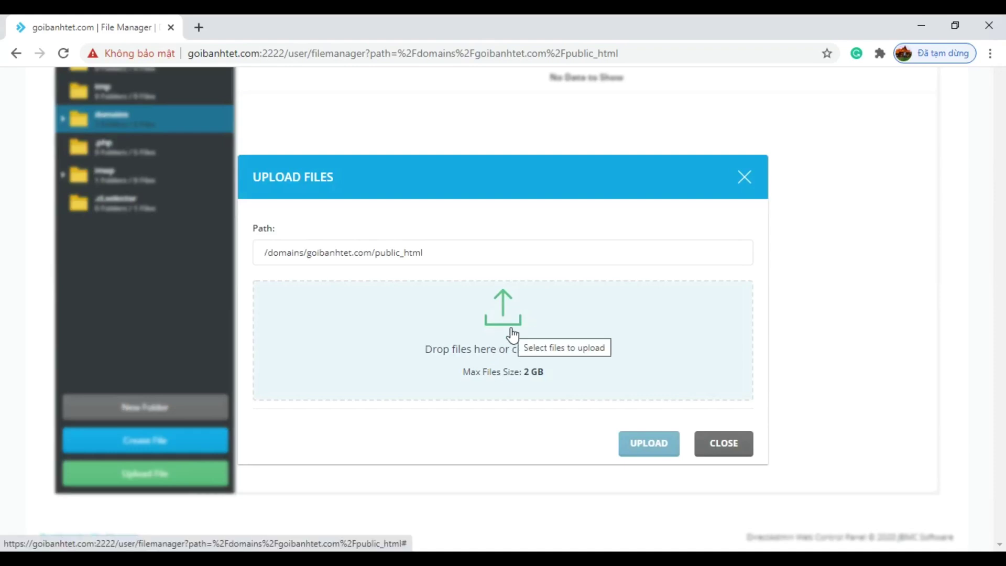
left_click(513, 334)
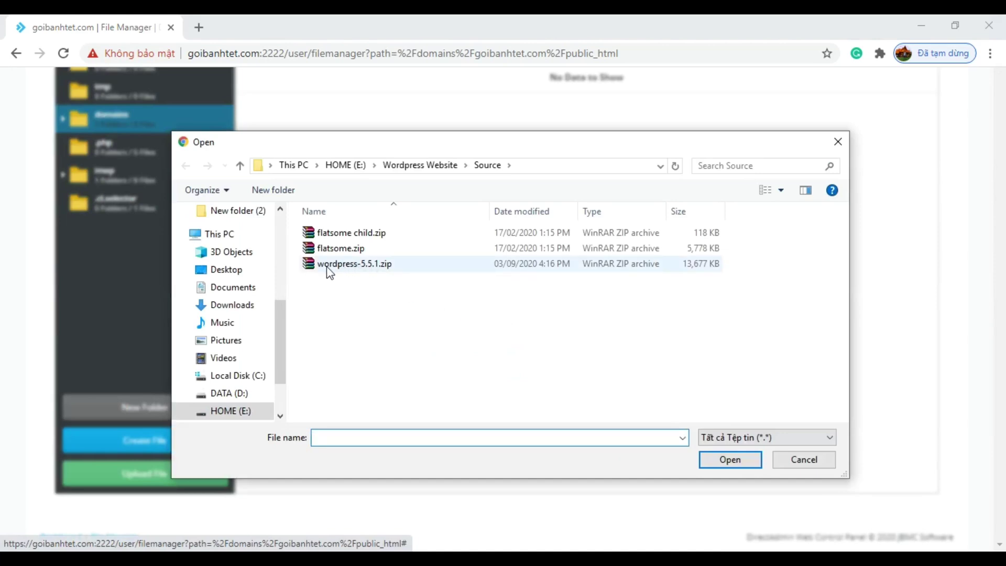
left_click(362, 269)
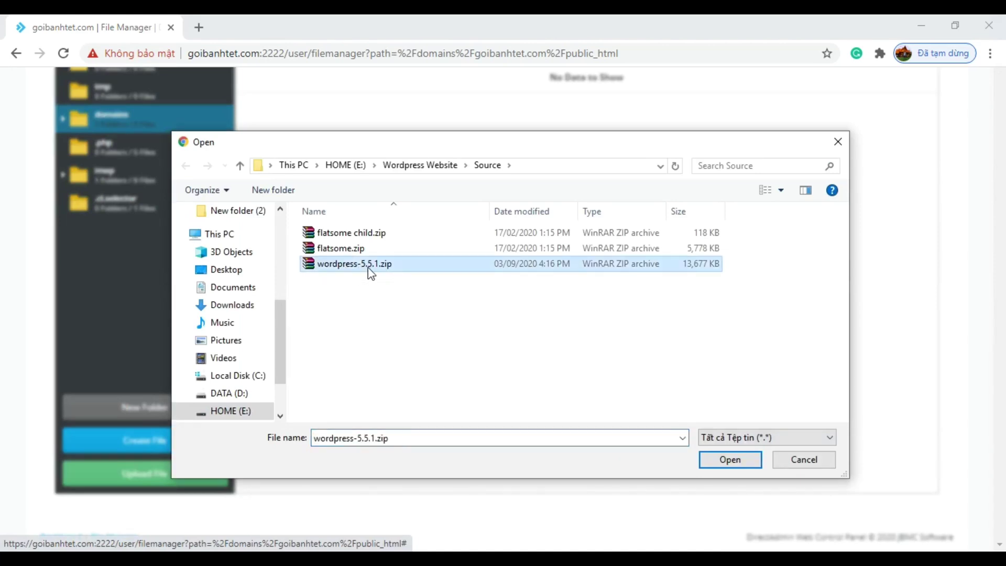
left_click(729, 462)
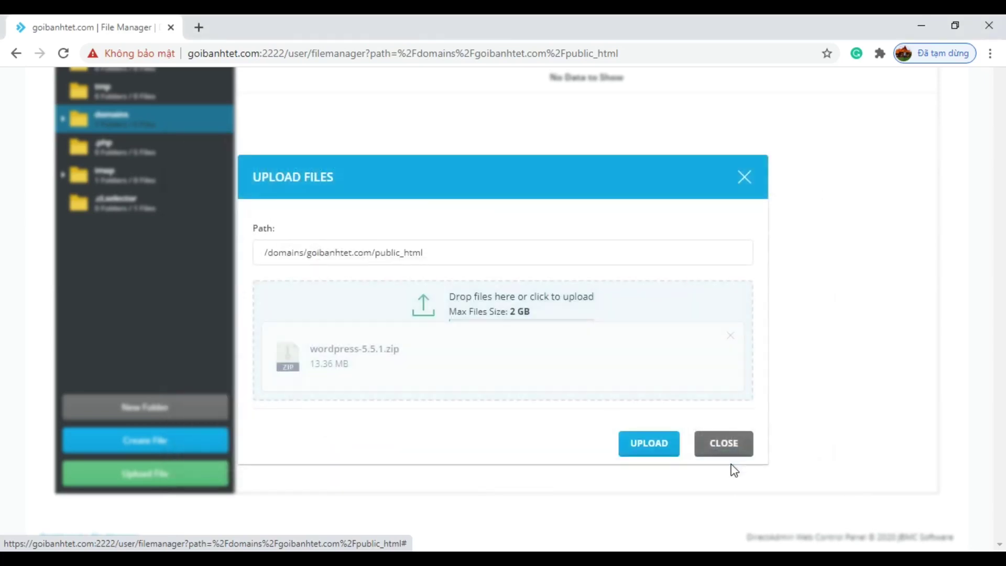
left_click(658, 445)
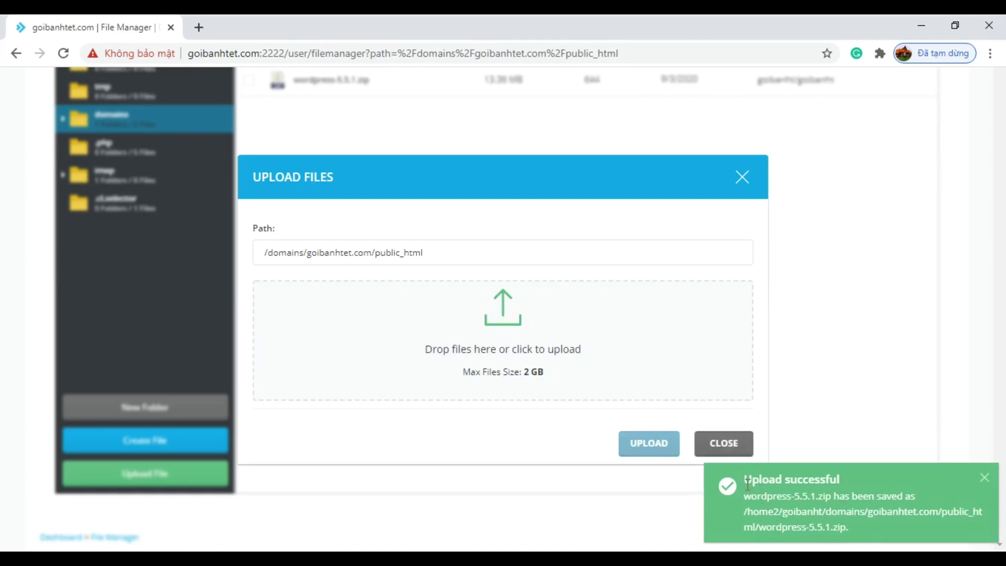
Step: Extract wordpress-5.5.1.zip into public_html
left_click(728, 454)
scroll(790, 240, "up", 5)
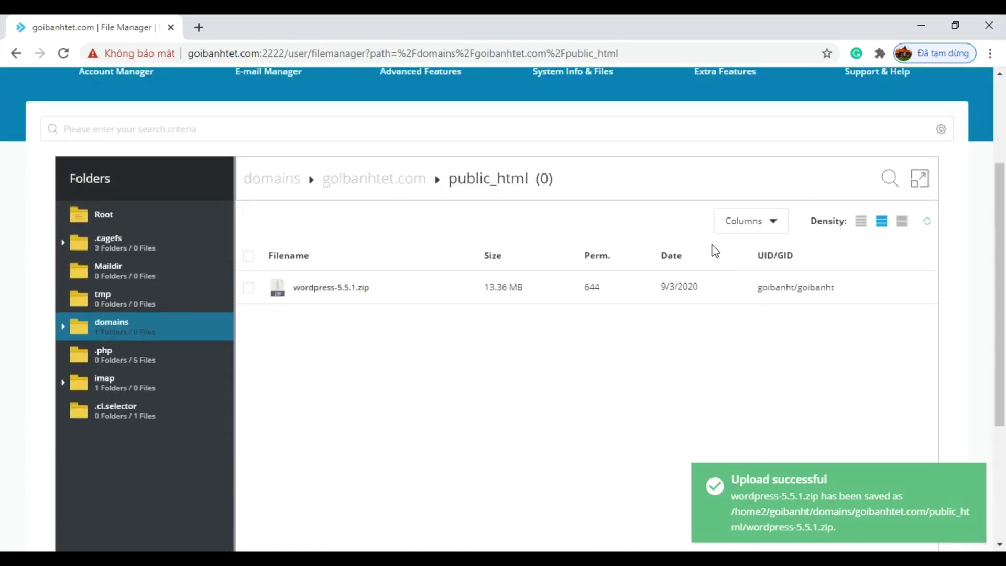
left_click(340, 302)
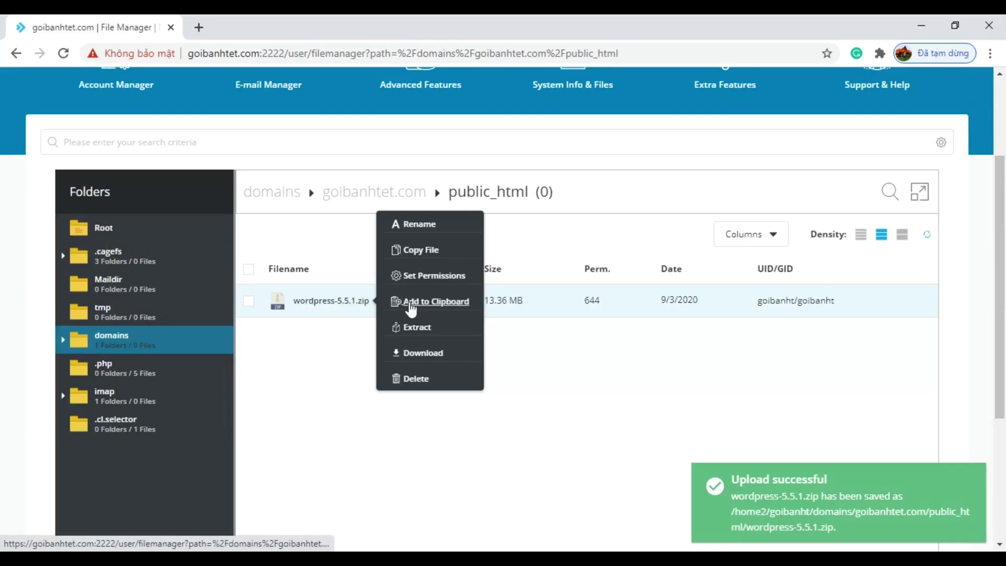
left_click(407, 329)
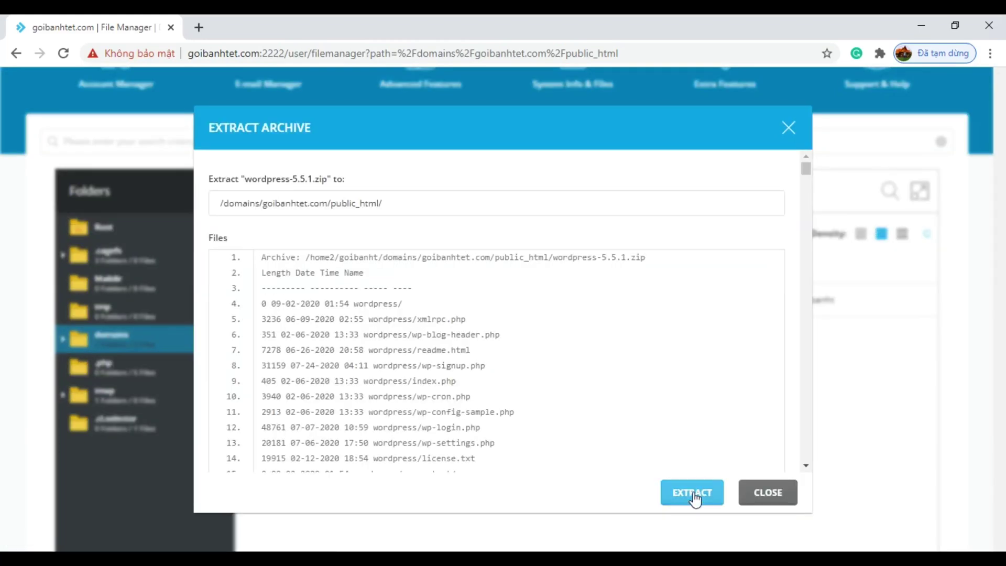
left_click(694, 495)
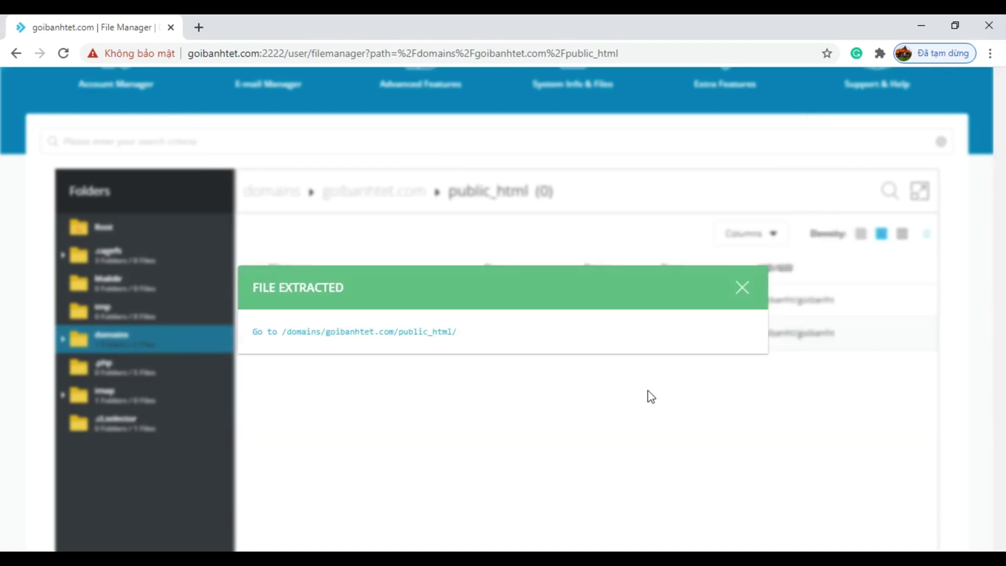
left_click(741, 288)
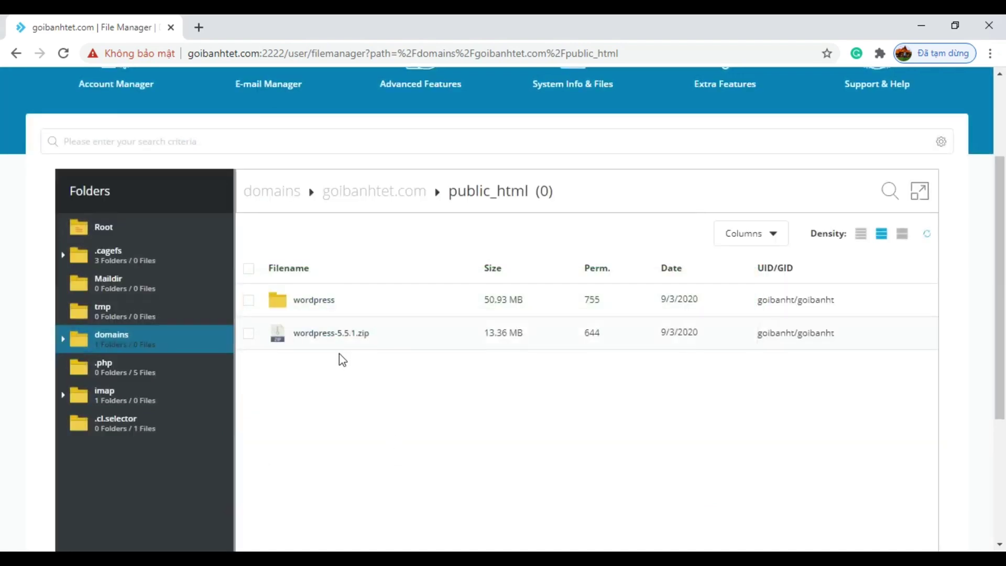
Step: Delete the wordpress-5.5.1.zip archive, keeping the extracted wordpress folder
scroll(343, 360, "down", 2)
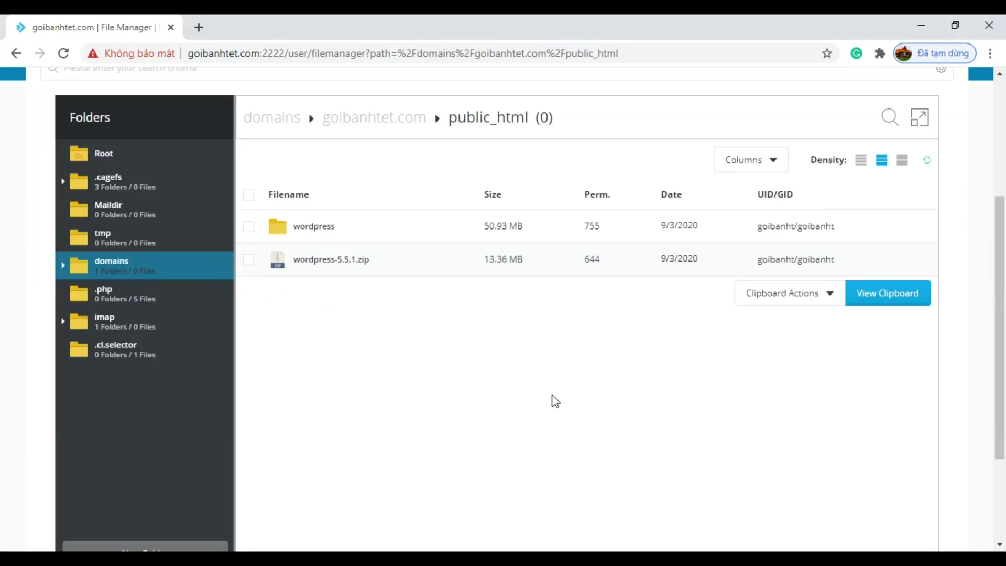
left_click(250, 260)
left_click(569, 194)
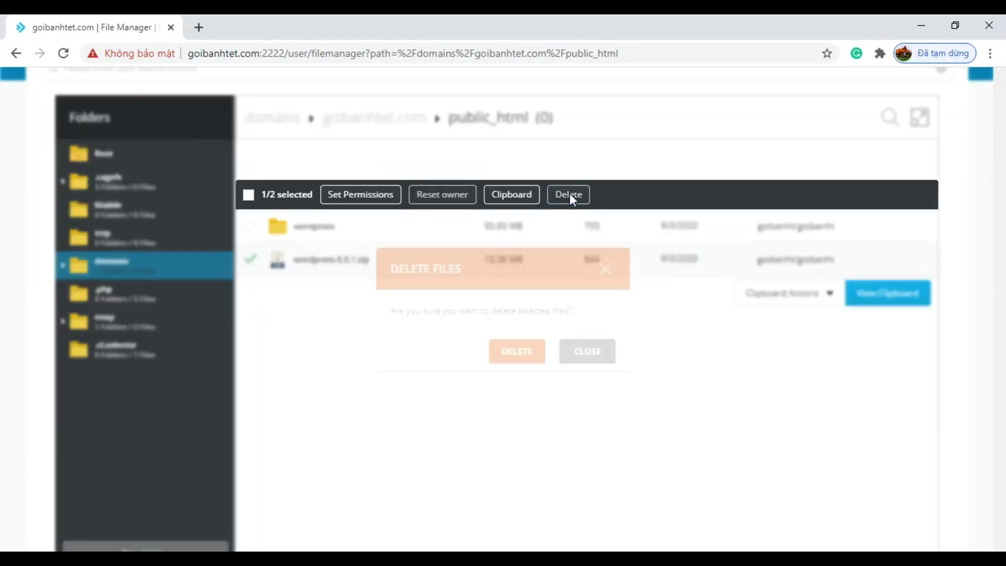
left_click(520, 359)
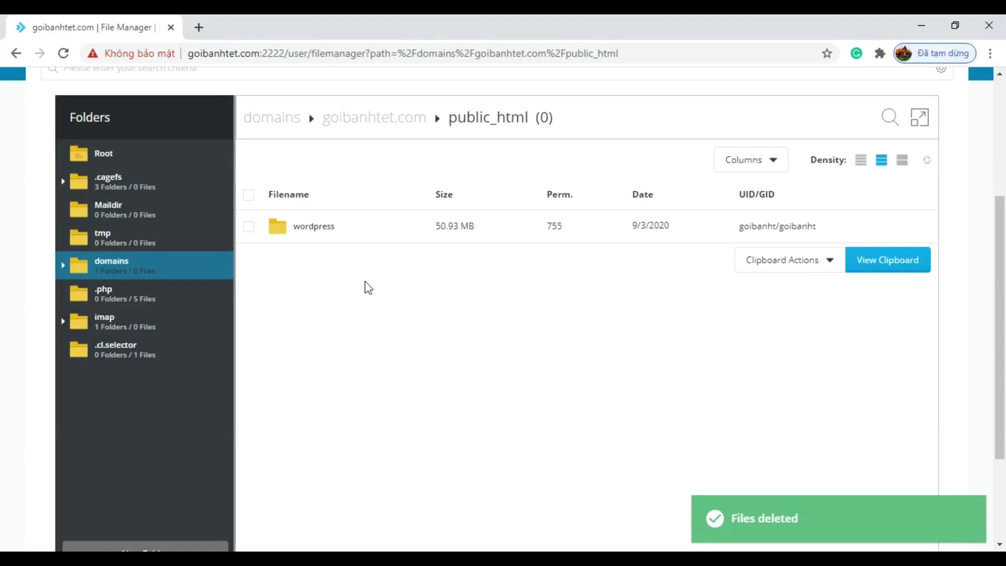
right_click(315, 229)
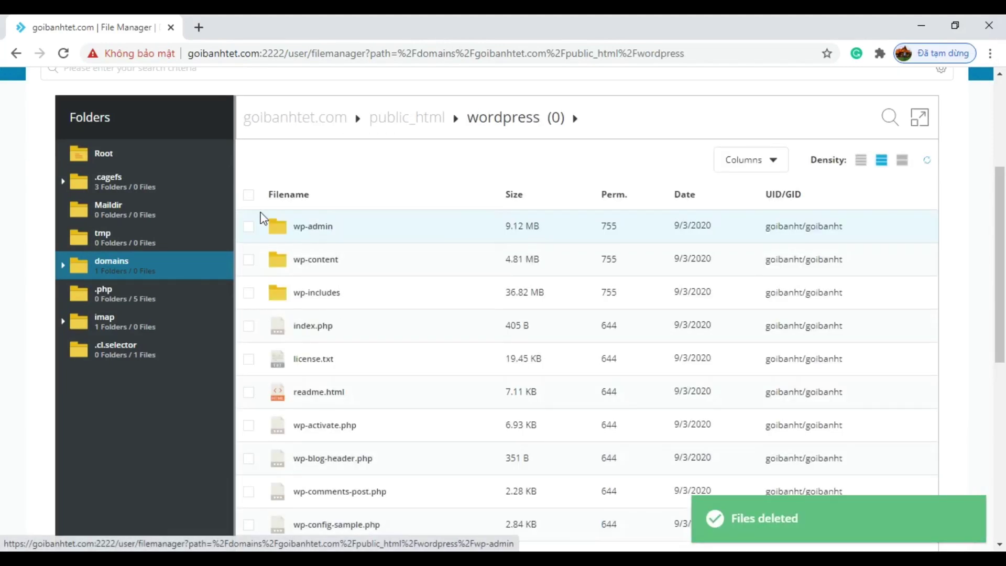
Step: Move all 19 items from the wordpress folder up into public_html
left_click(248, 195)
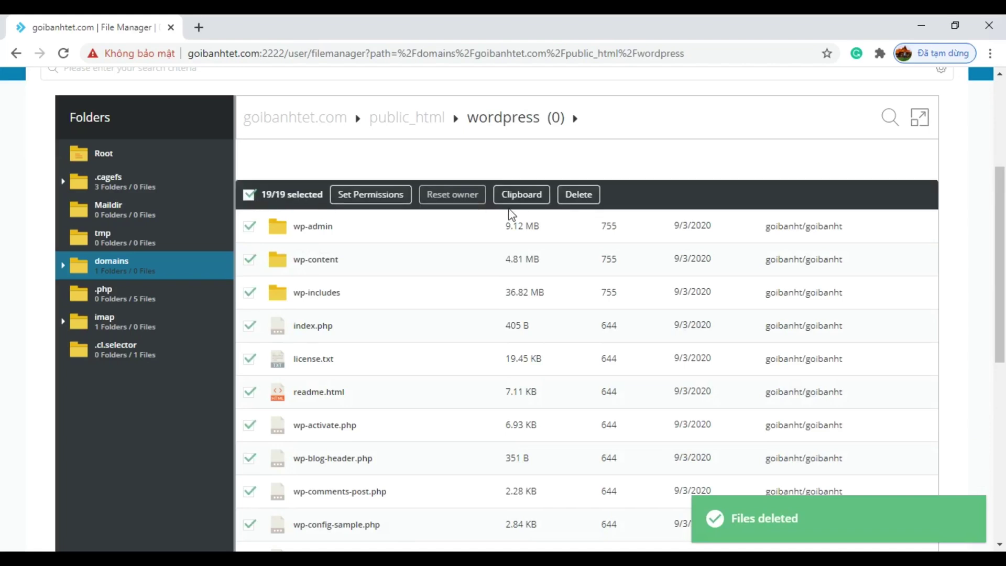
left_click(524, 202)
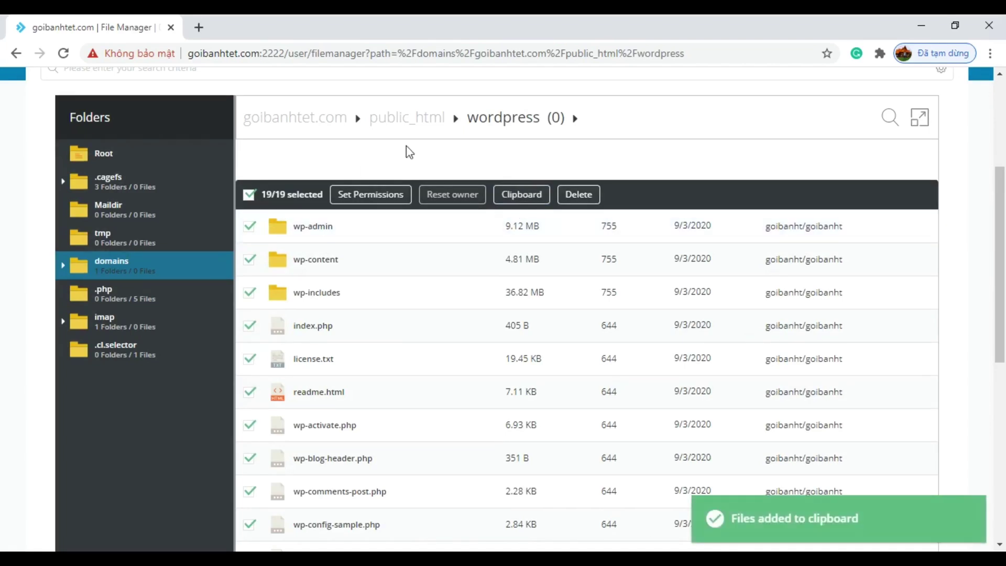
left_click(412, 125)
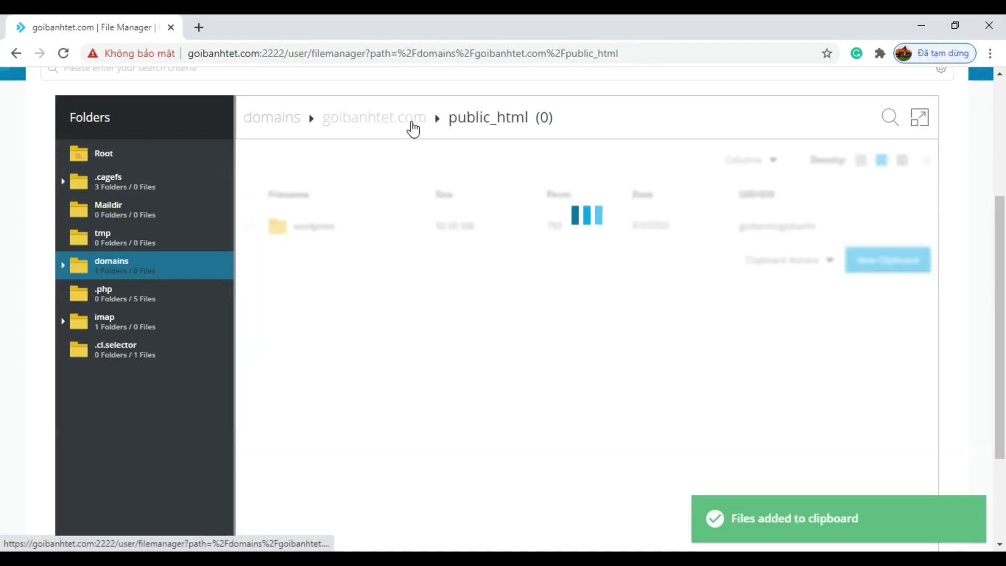
left_click(832, 266)
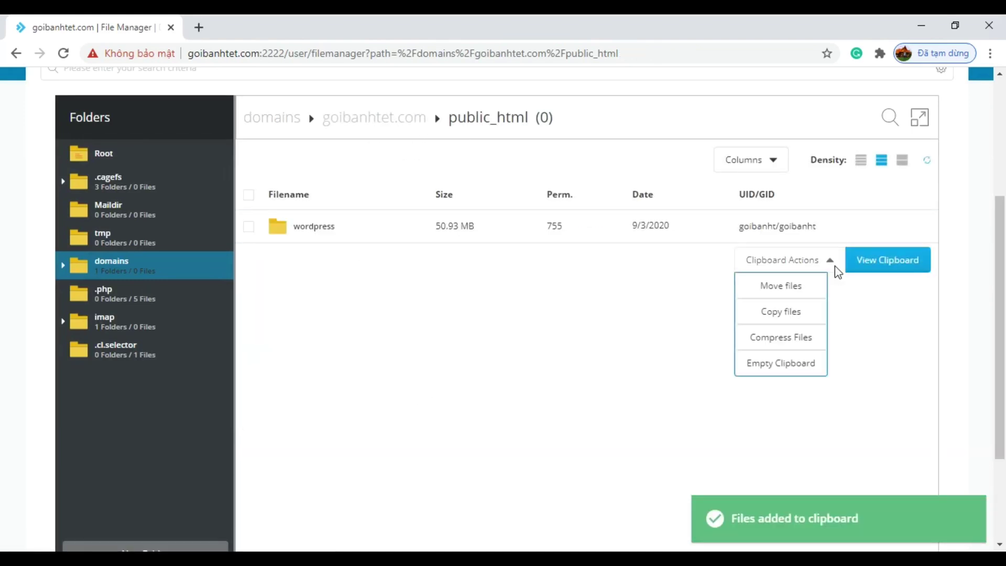
left_click(797, 296)
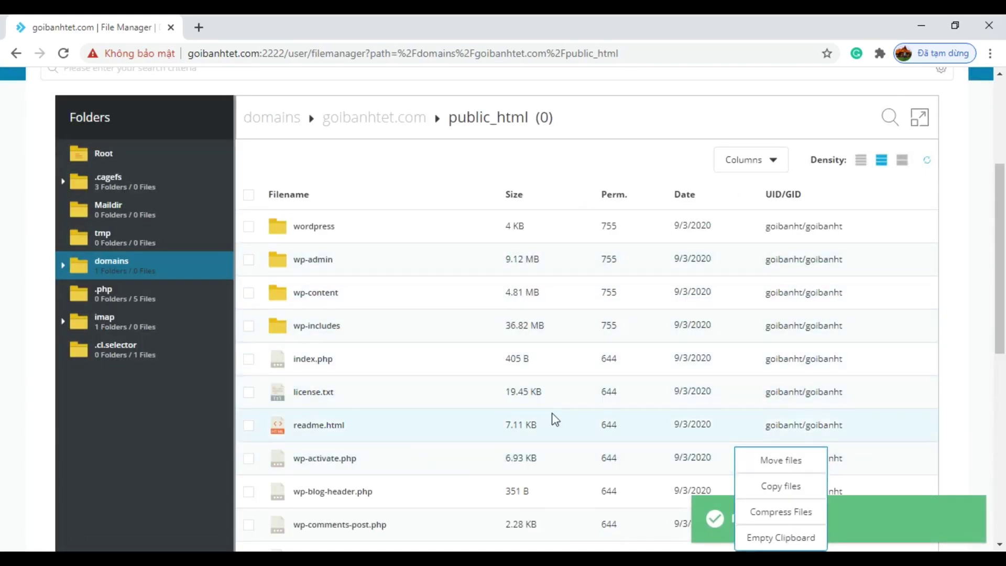
Step: Delete the emptied wordpress folder from public_html
left_click(309, 224)
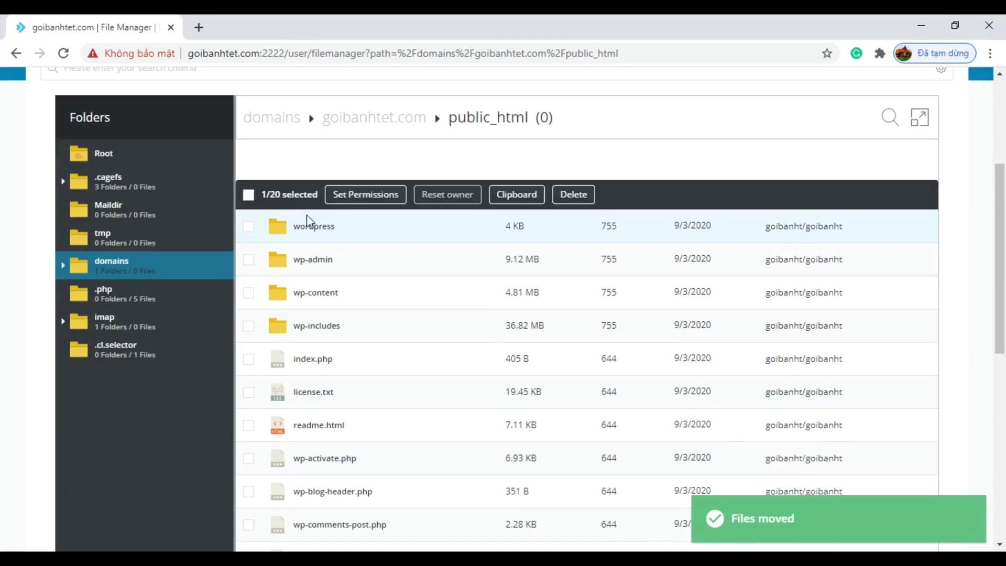
right_click(308, 224)
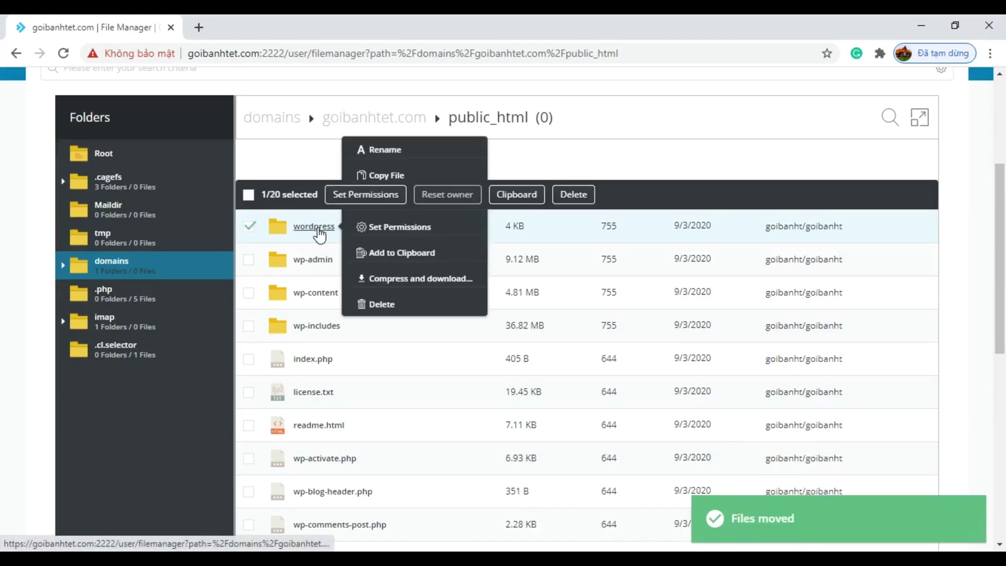
left_click(381, 305)
left_click(539, 354)
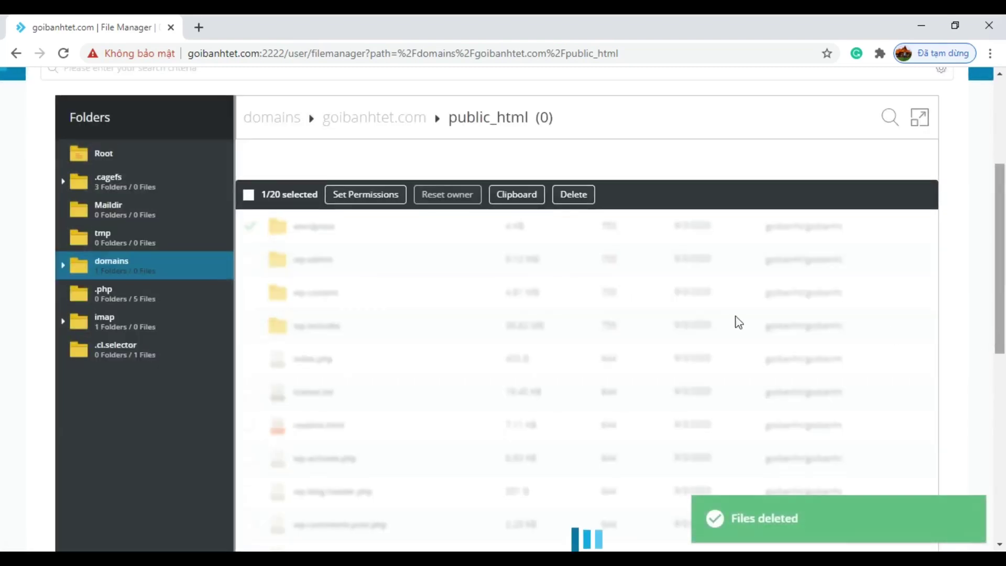
scroll(941, 319, "down", 2)
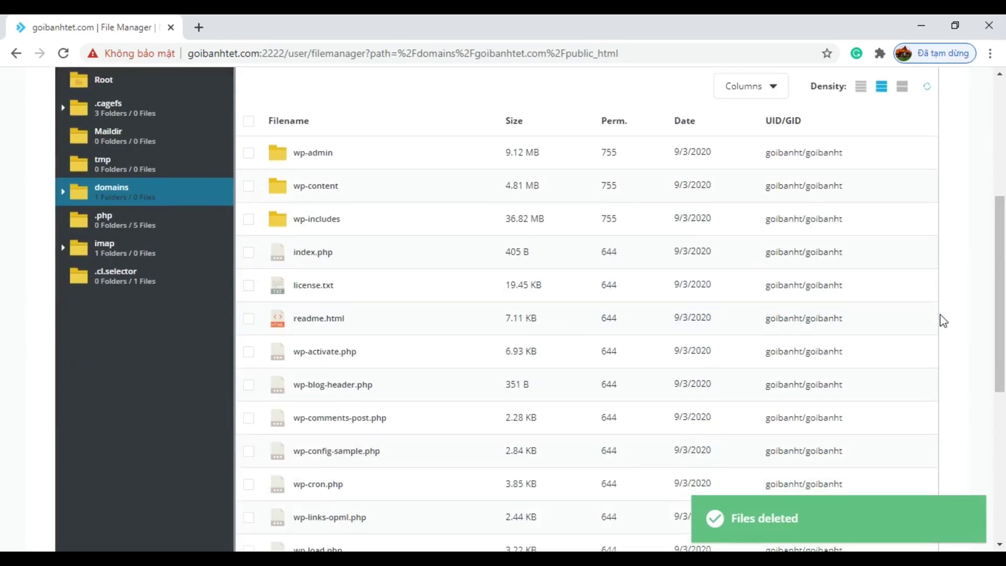
scroll(941, 319, "down", 2)
scroll(408, 225, "down", 2)
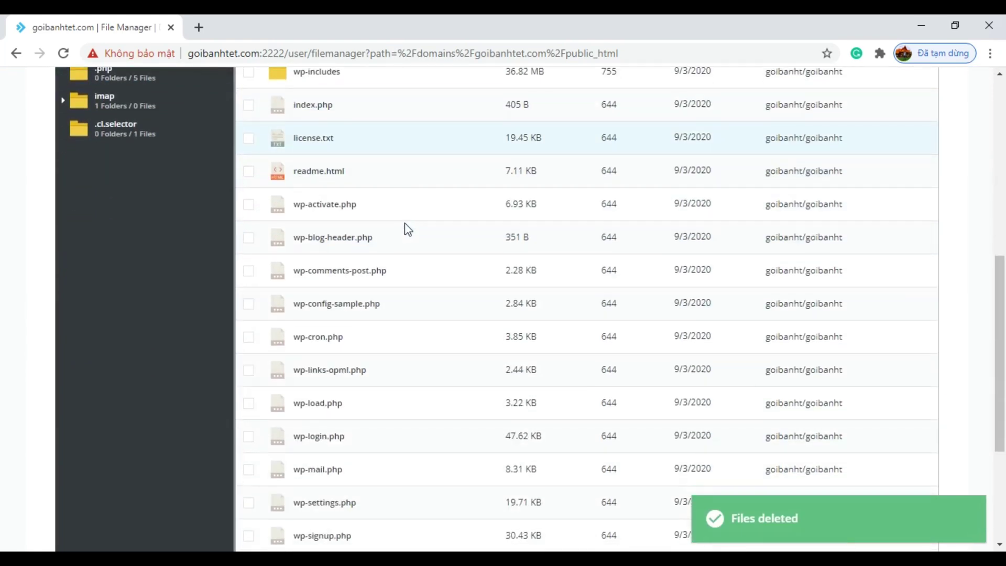
scroll(409, 226, "down", 2)
right_click(322, 231)
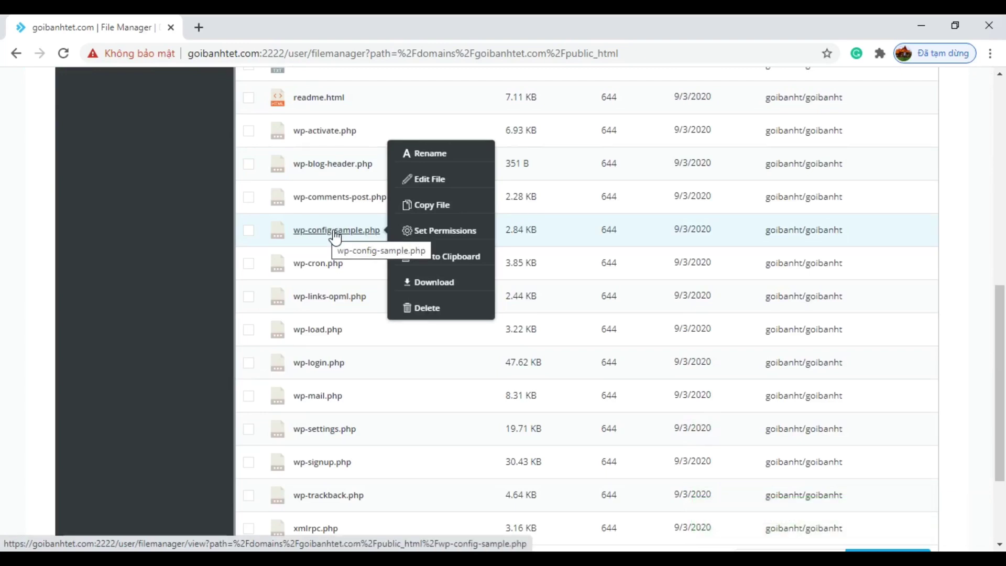
Step: Set DB_NAME and DB_USER to goibanht_user in wp-config-sample.php
left_click(436, 183)
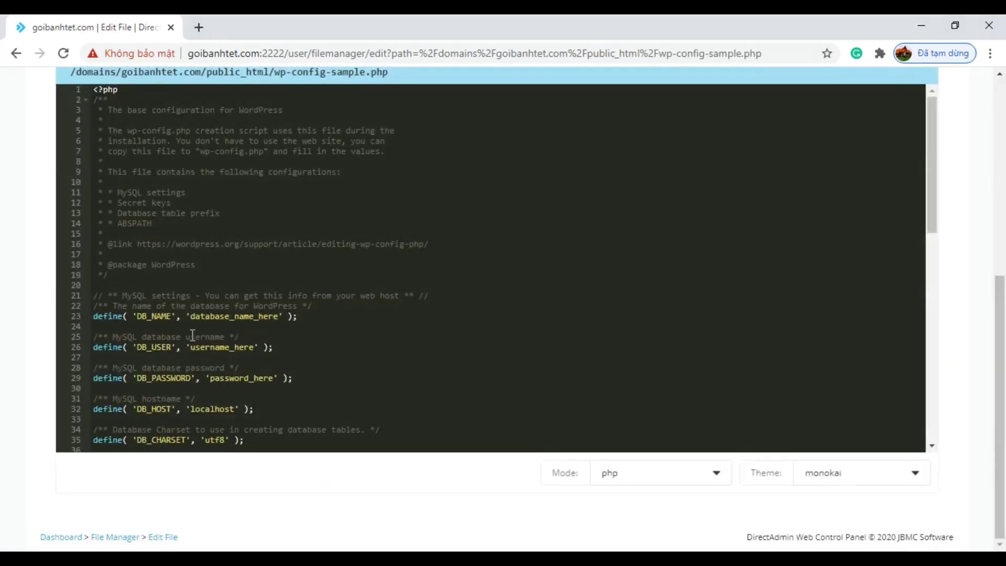
scroll(217, 326, "down", 1)
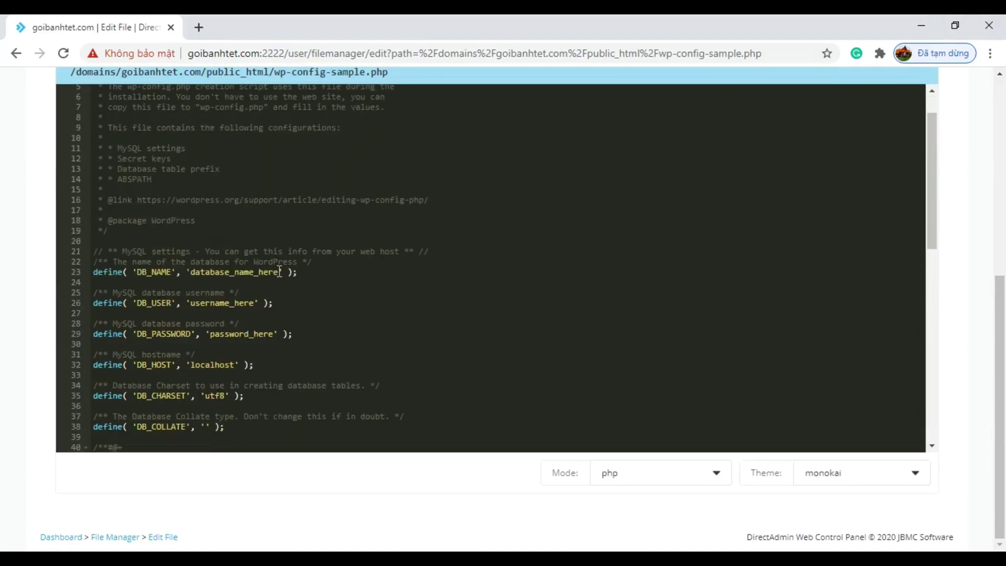
left_click_drag(280, 270, 193, 276)
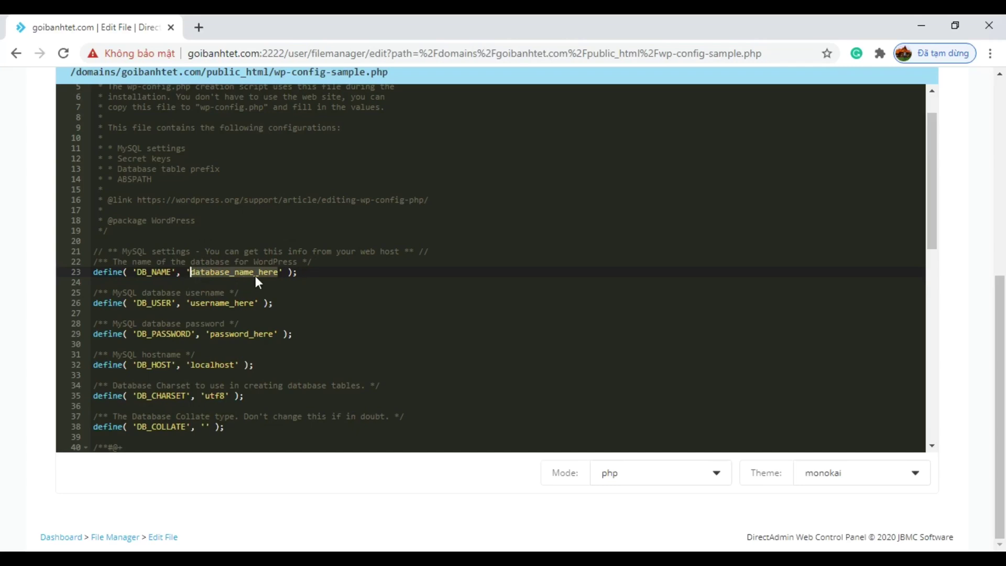
type("goibanh")
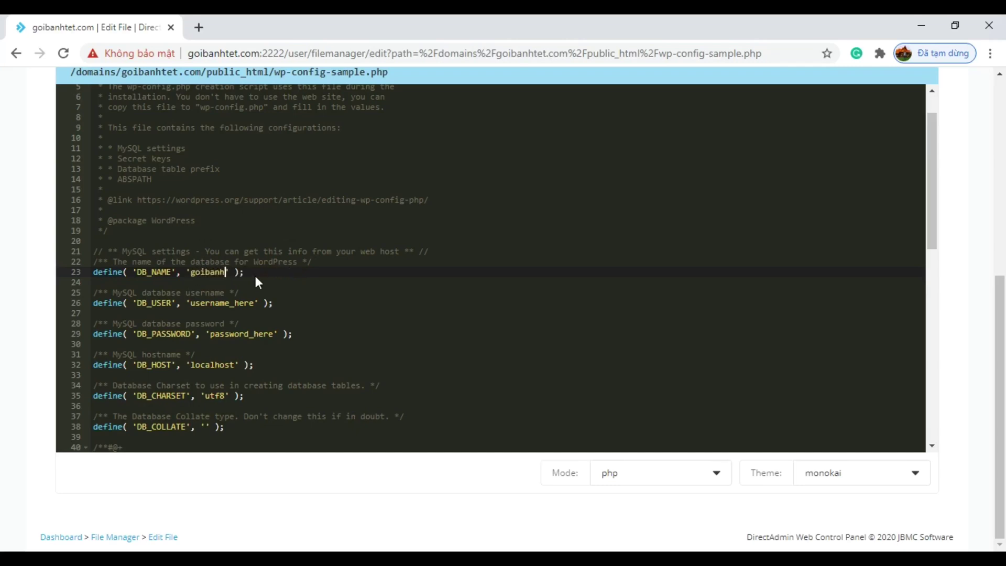
type("t_user")
left_click_drag(258, 303, 190, 303)
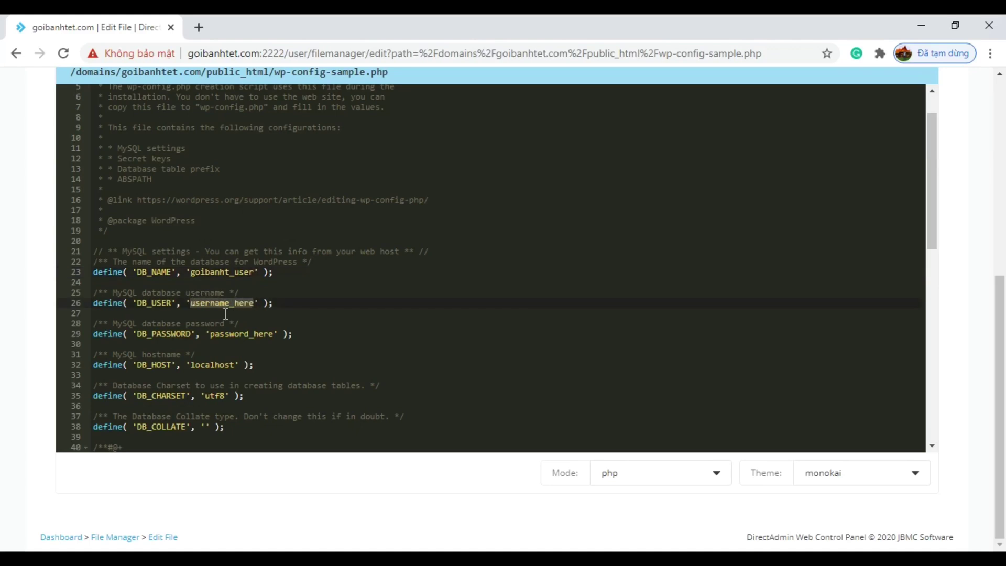
type("goibanht")
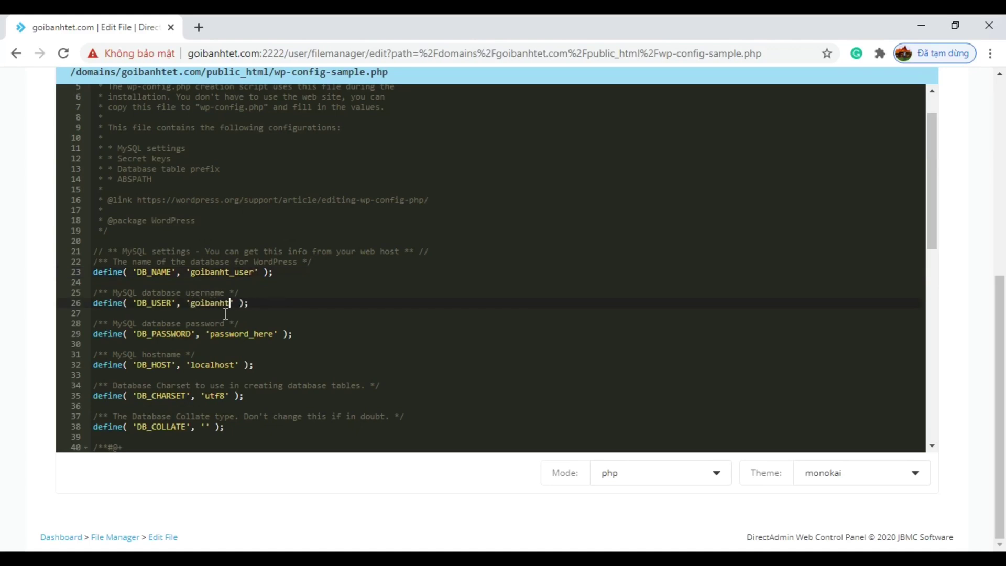
type("_user")
Step: Replace the DB_PASSWORD placeholder with the database password and save the file
left_click_drag(273, 333, 213, 340)
key("BackSpace")
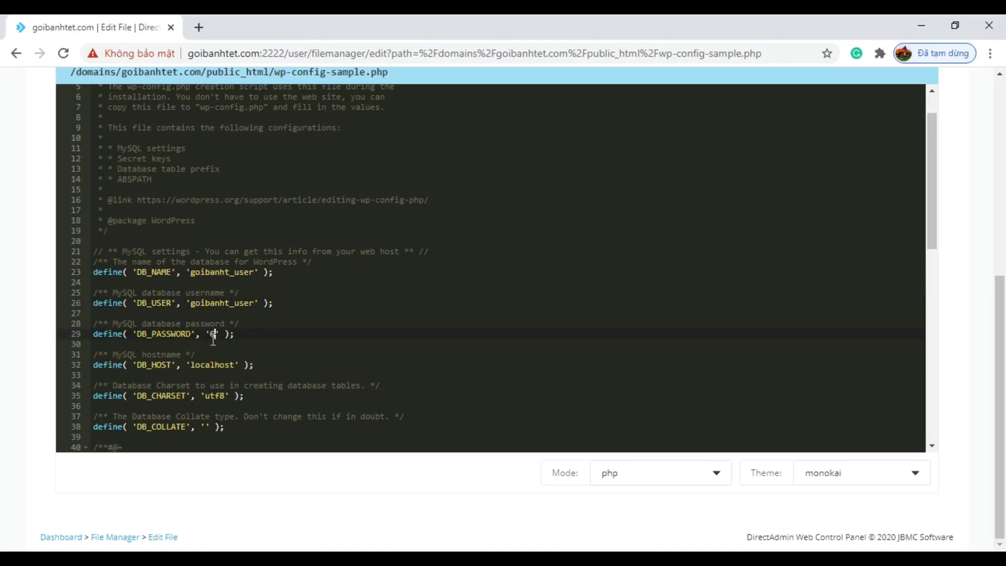
scroll(957, 302, "up", 2)
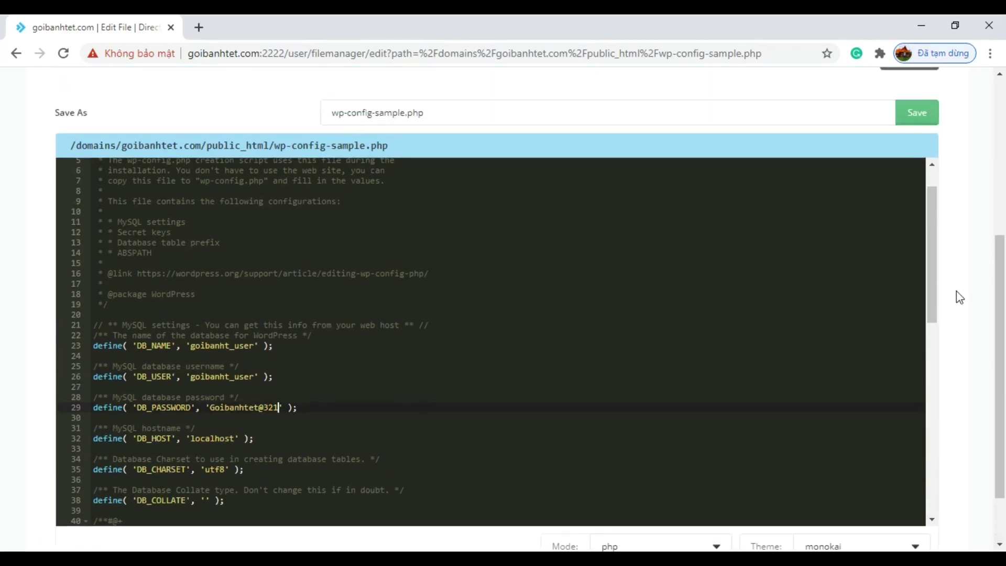
left_click(921, 117)
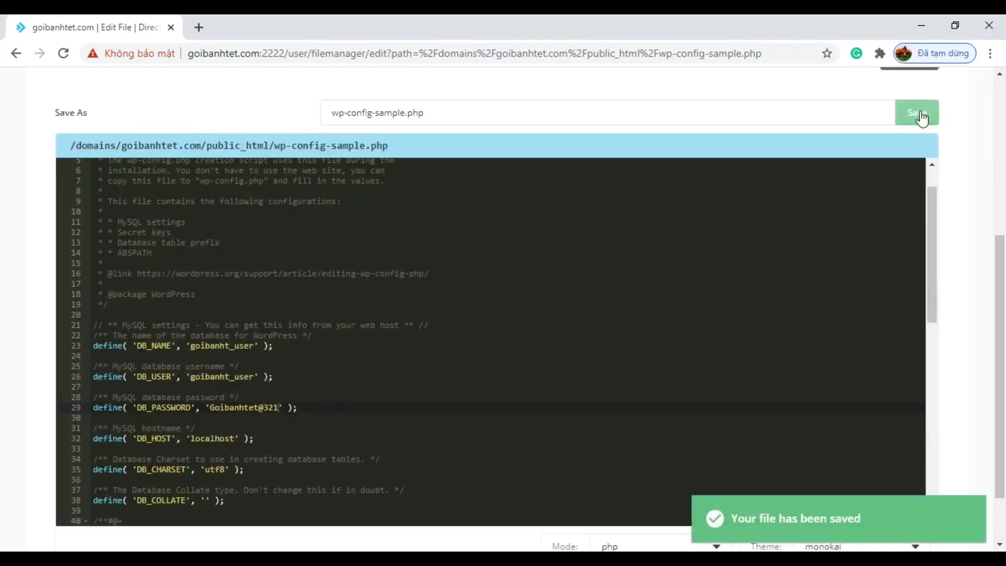
scroll(955, 177, "up", 2)
left_click(935, 138)
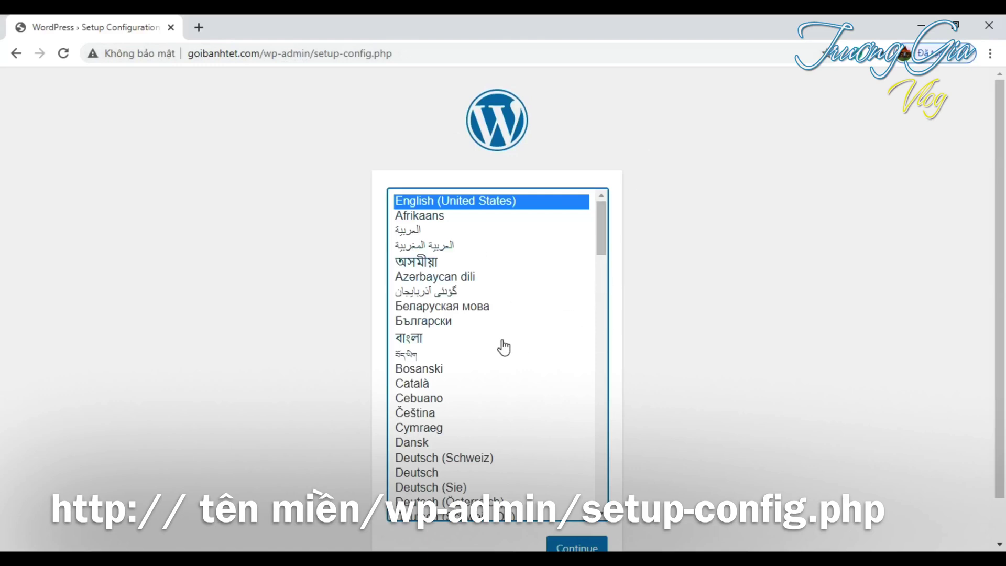
Step: Choose Tiếng Việt as the WordPress setup language and continue
scroll(503, 347, "down", 20)
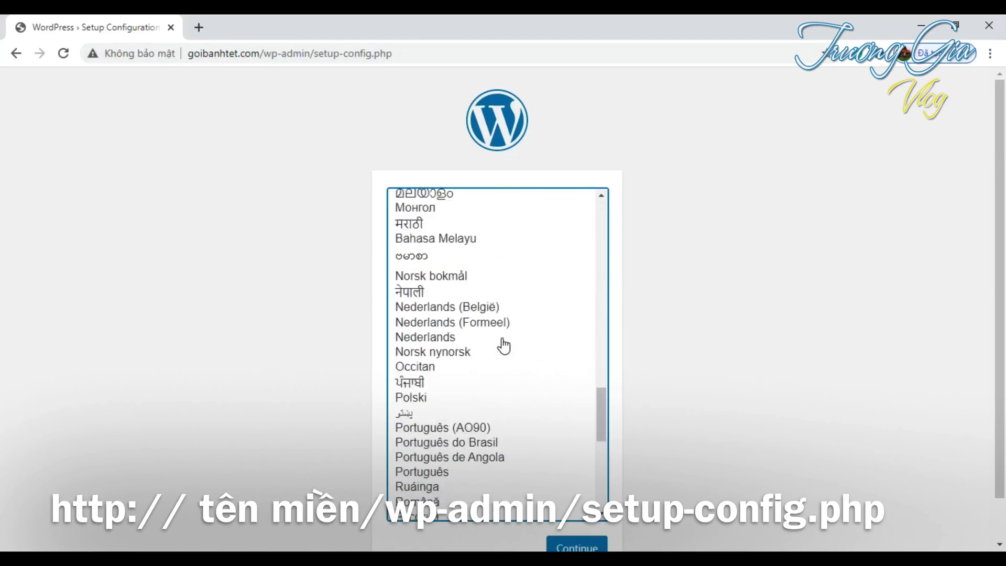
scroll(504, 346, "down", 8)
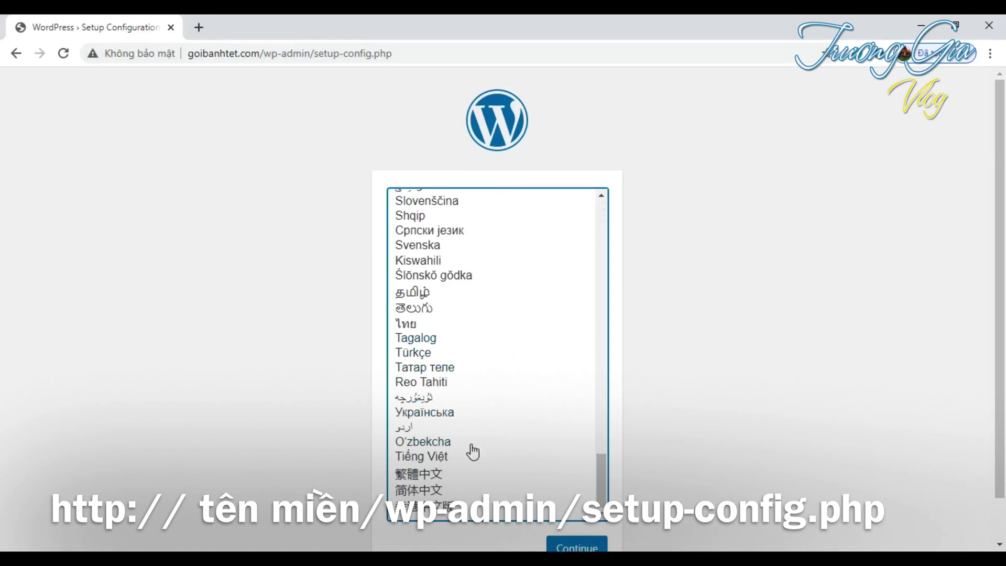
left_click(439, 458)
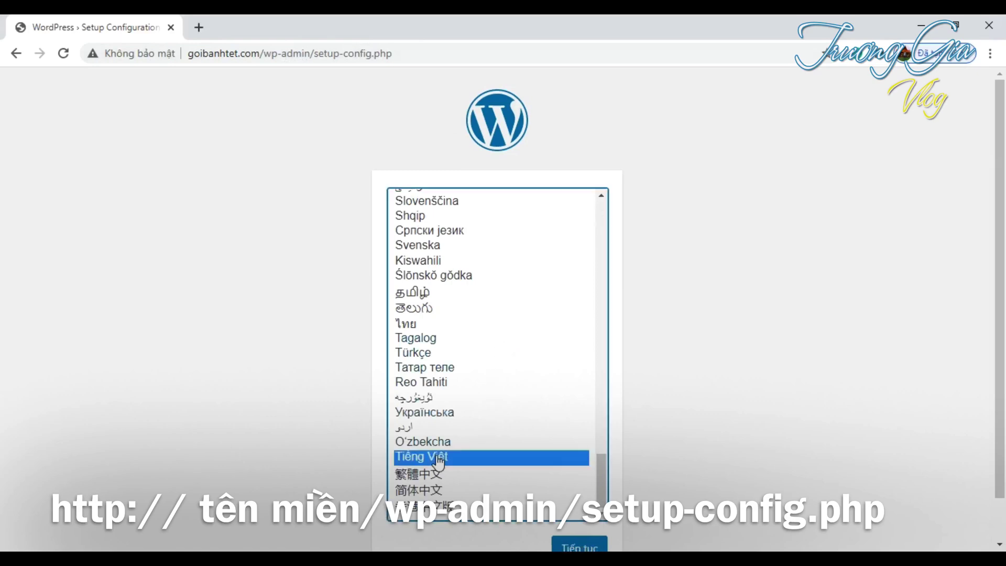
left_click(579, 545)
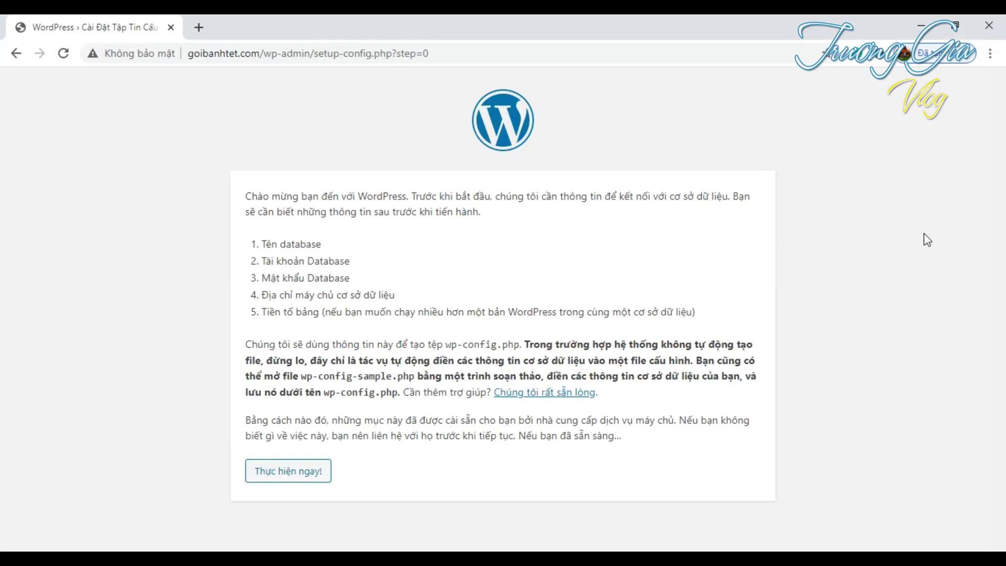
Step: Submit database goibanht_user with username goibanht and the database password to WordPress setup
left_click(300, 478)
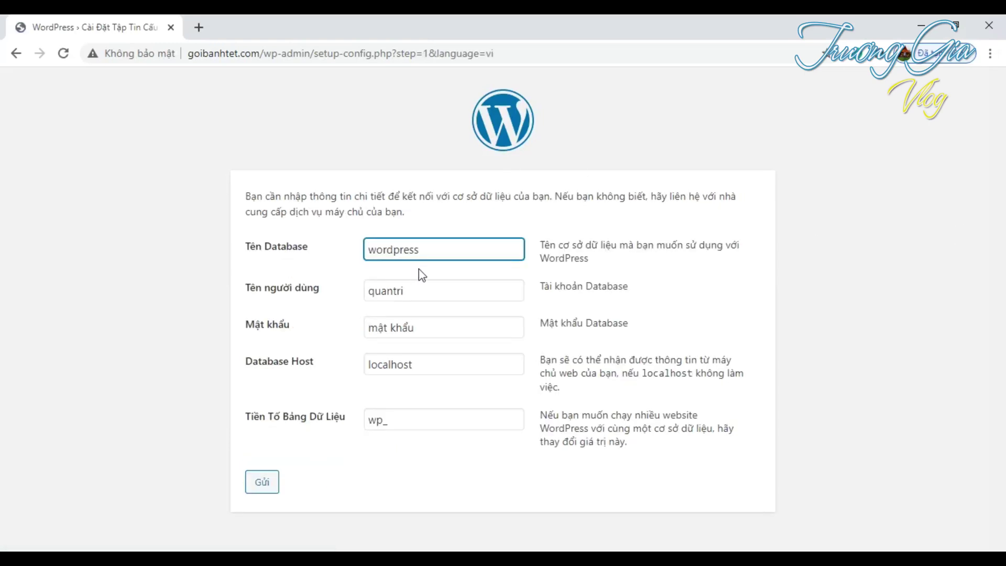
left_click_drag(431, 250, 355, 245)
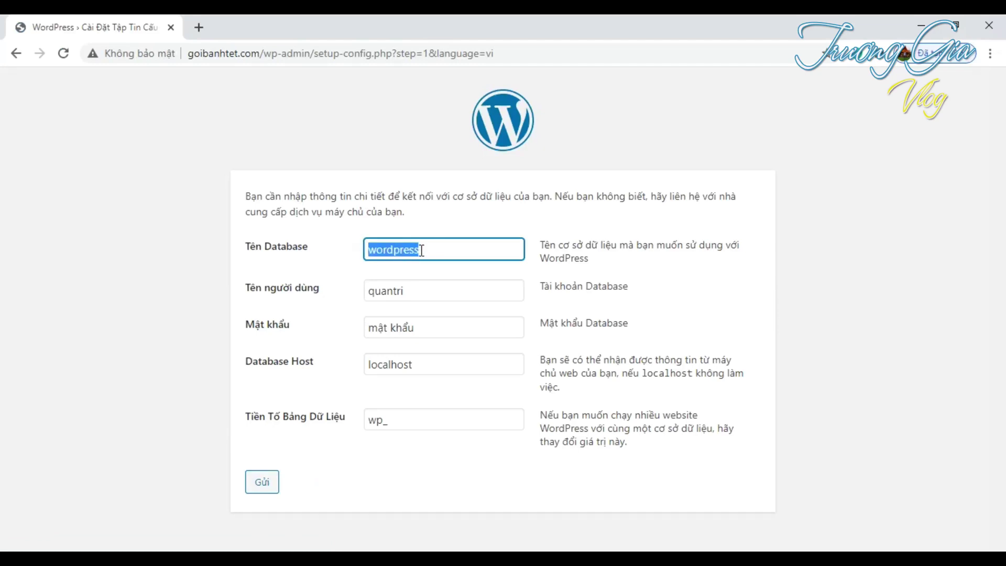
type("goibanht_user")
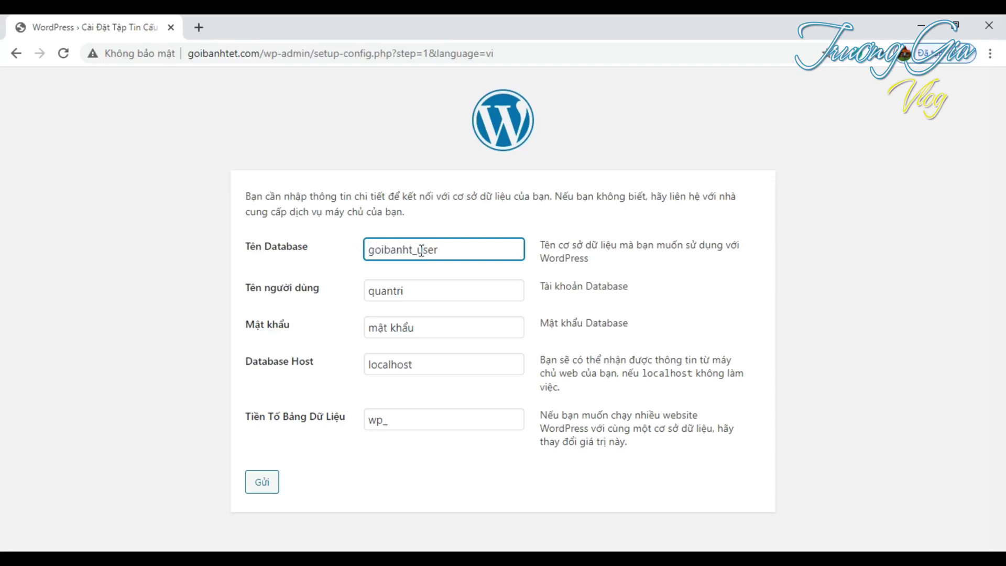
left_click(416, 290)
double_click(418, 291)
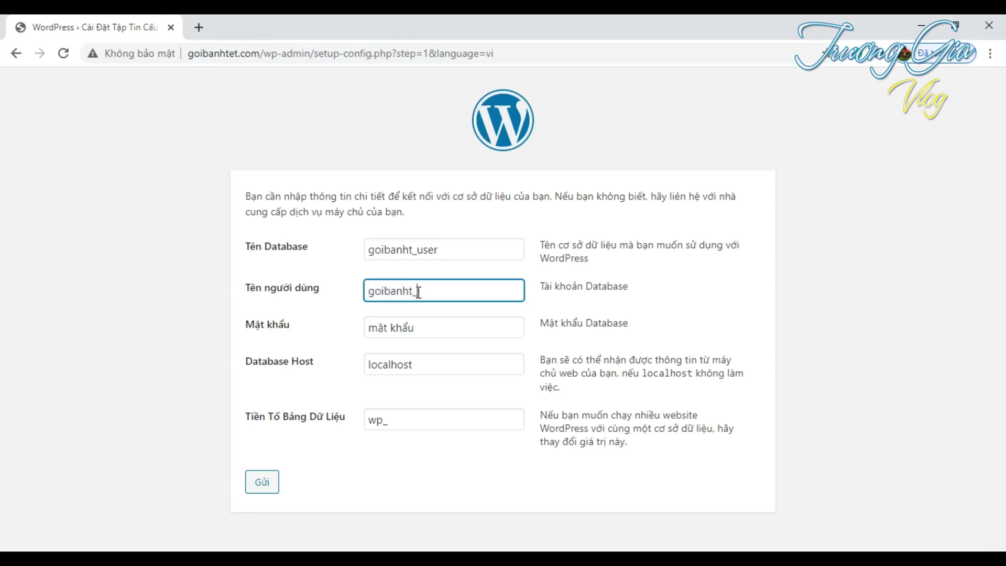
double_click(432, 332)
triple_click(432, 332)
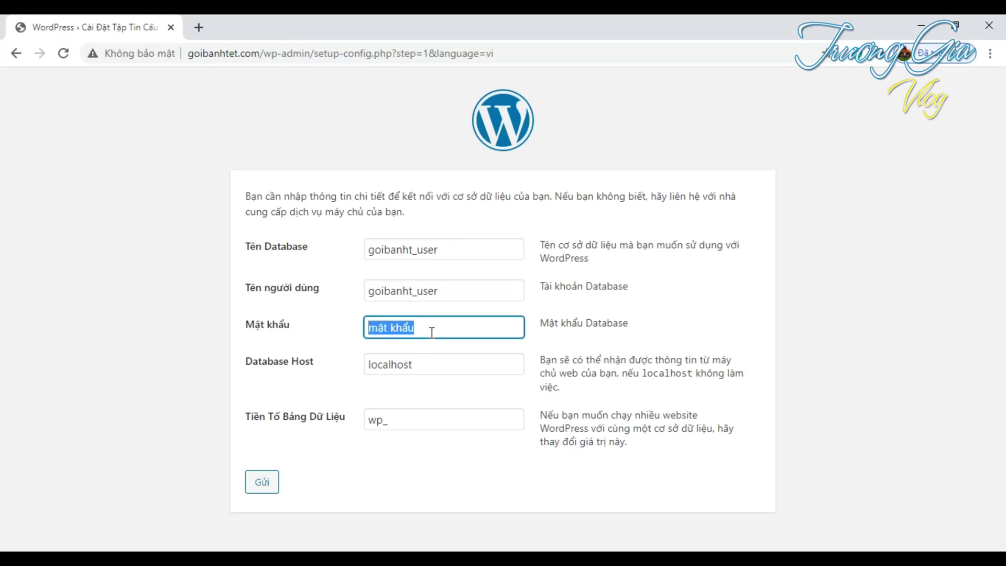
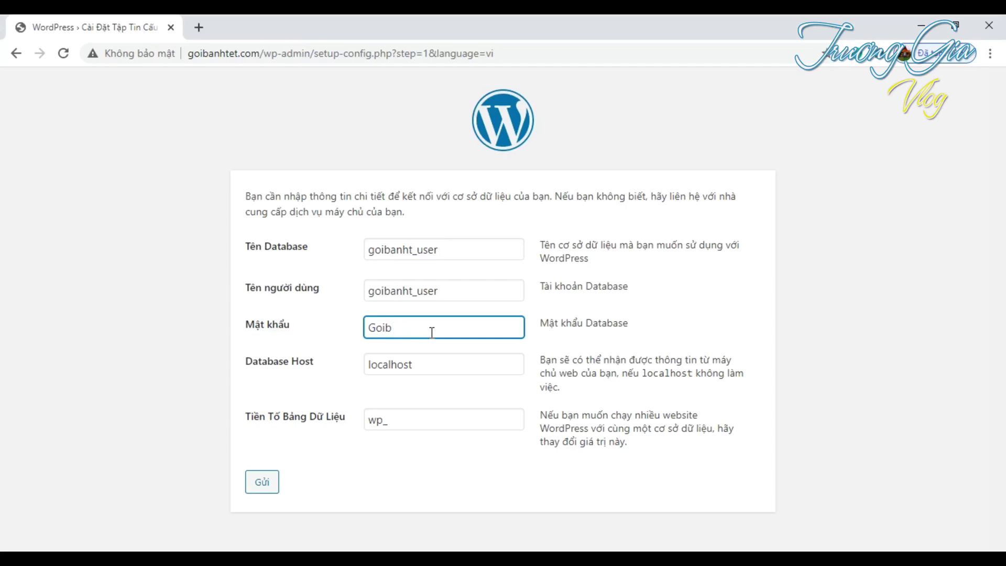
left_click(265, 483)
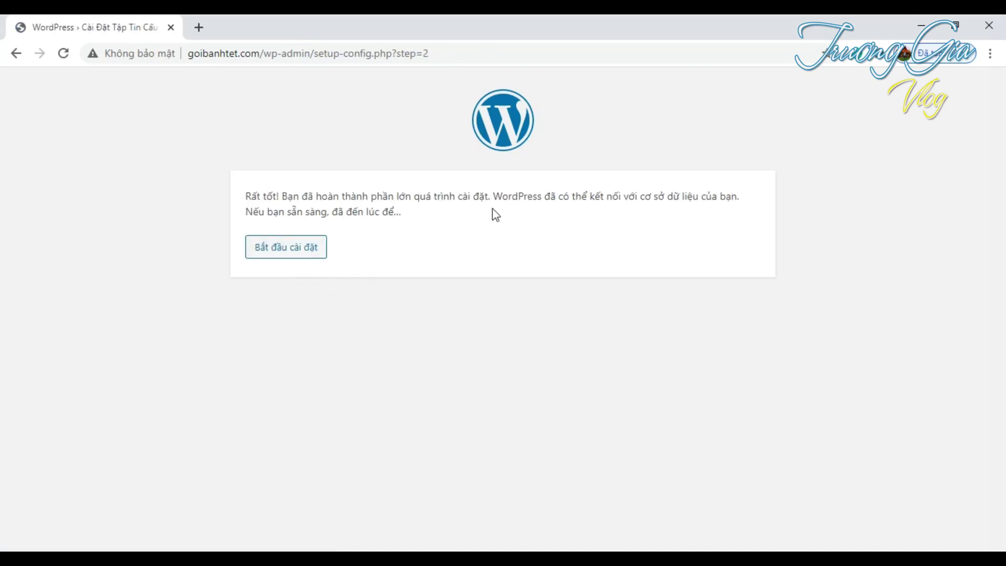
Step: Enter site title 'Cung Cấp Bánh Tét Sĩ, Lẻ' and admin username 'user'
left_click(296, 255)
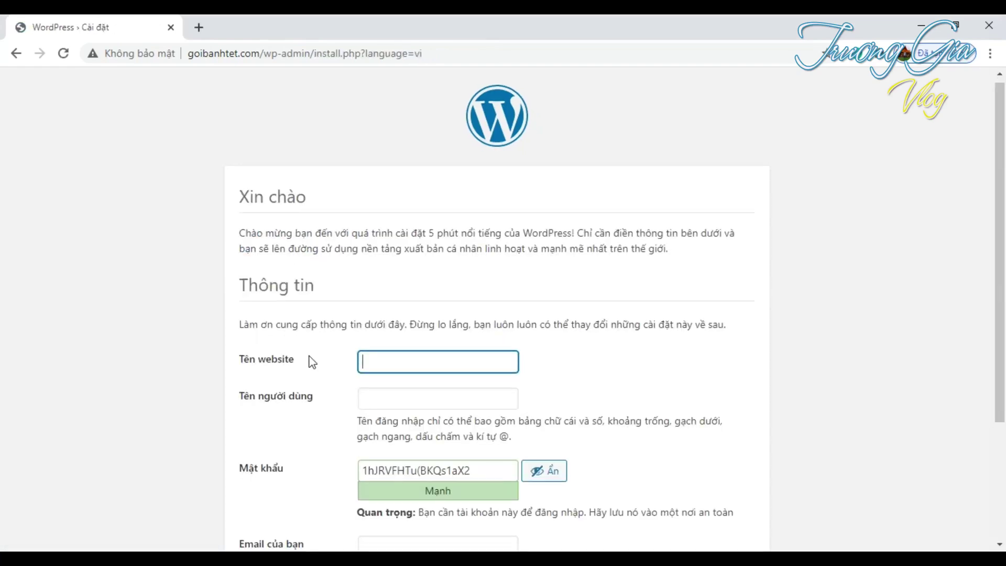
scroll(312, 361, "down", 3)
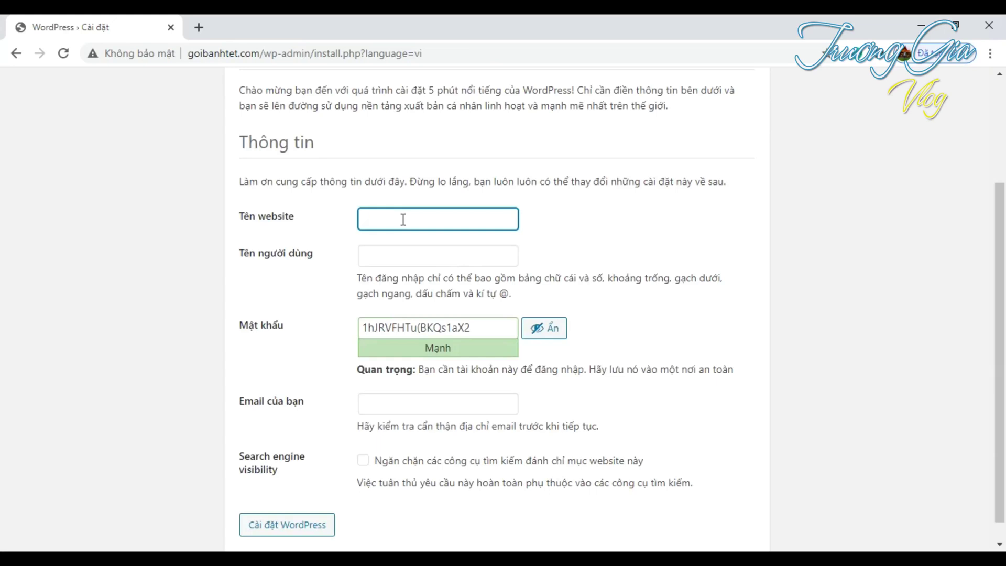
type("Cung Cấp B")
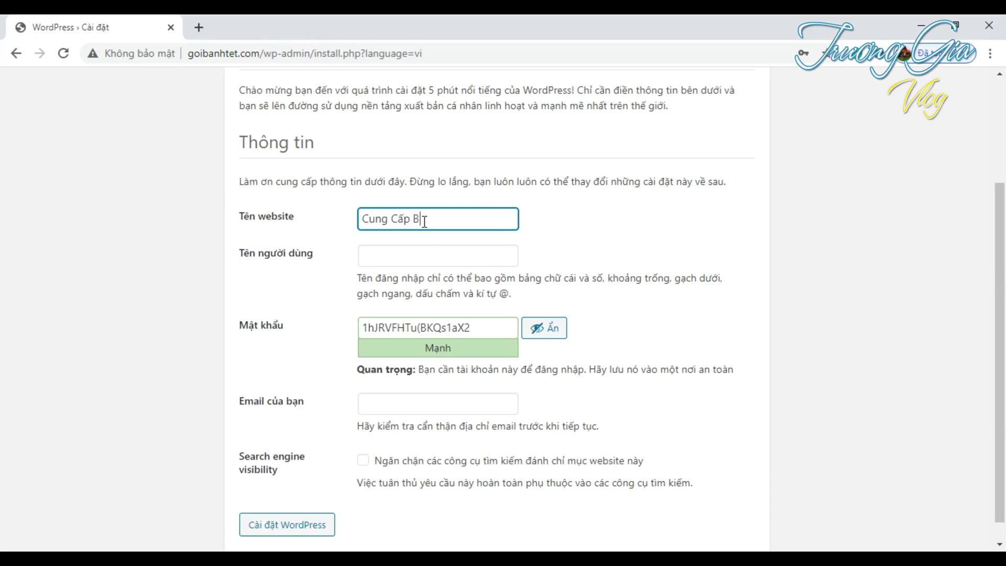
type("ánh Tét Sĩ")
type(", Lẻ")
left_click(412, 253)
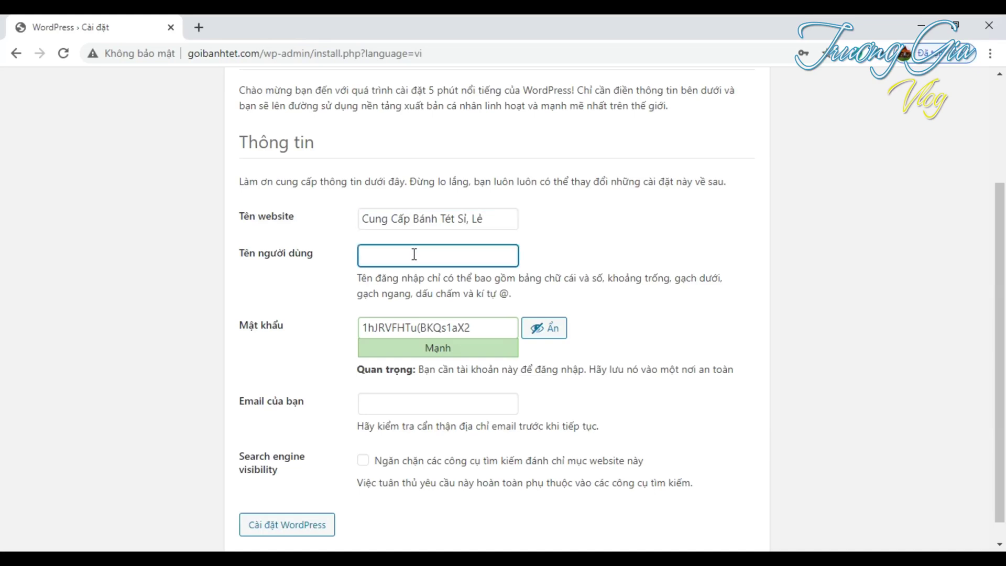
type("user")
Step: Set the admin password and site e-mail, then run the WordPress installation
triple_click(439, 328)
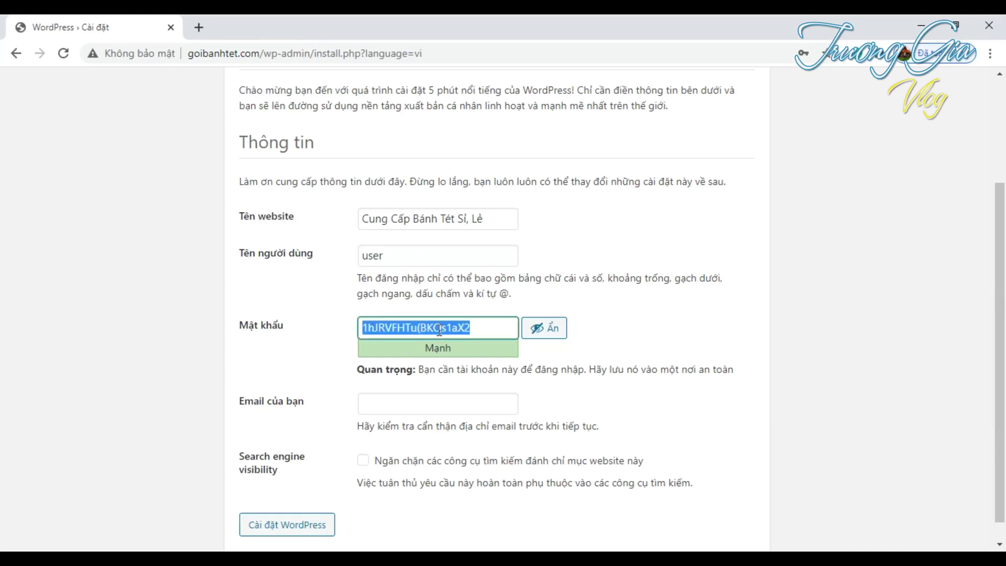
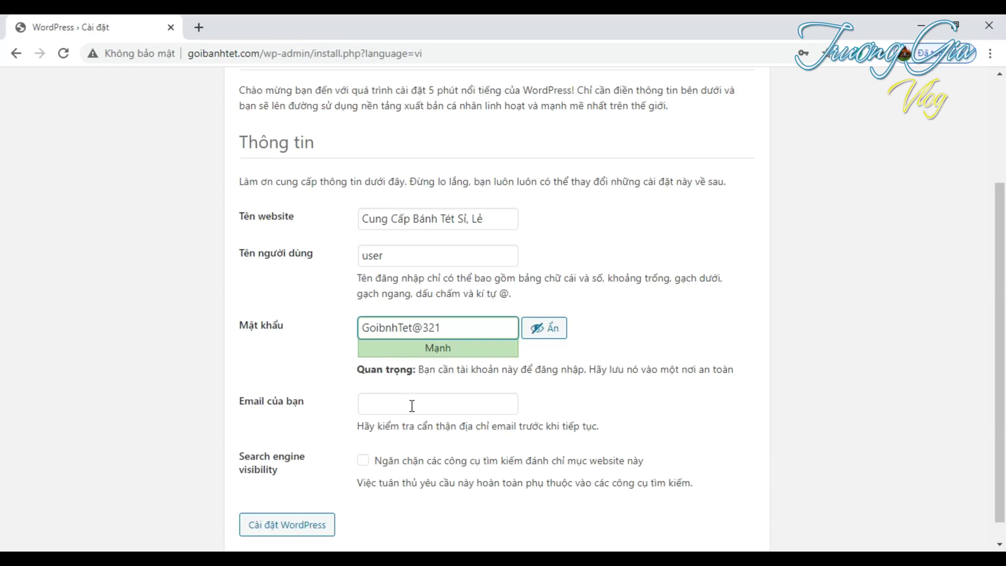
left_click(411, 406)
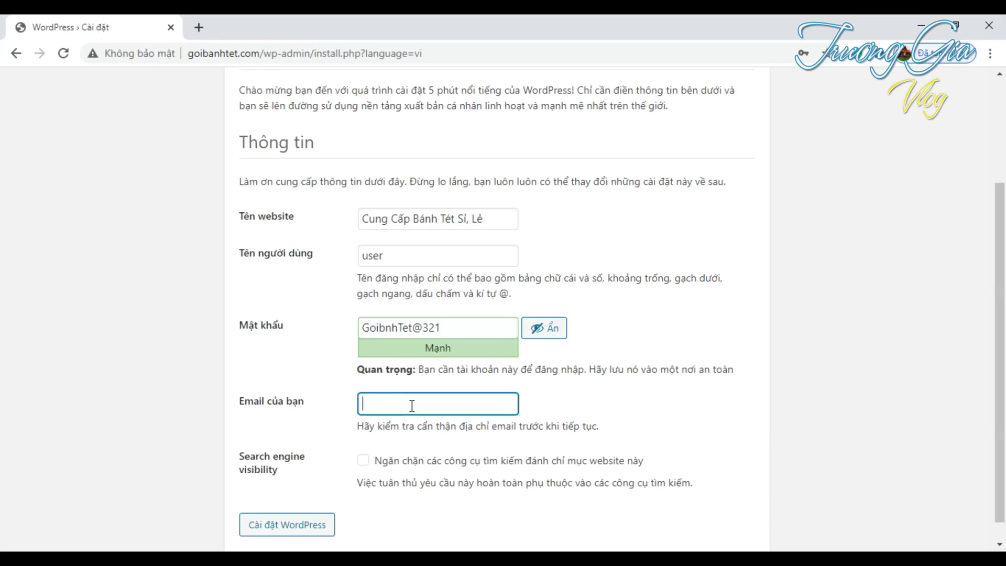
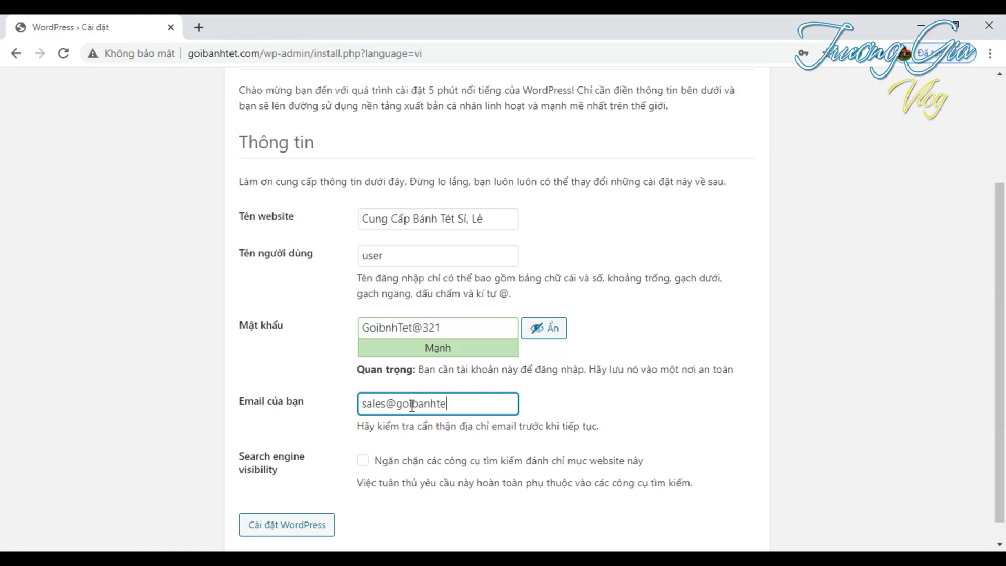
scroll(412, 406, "down", 1)
left_click(574, 408)
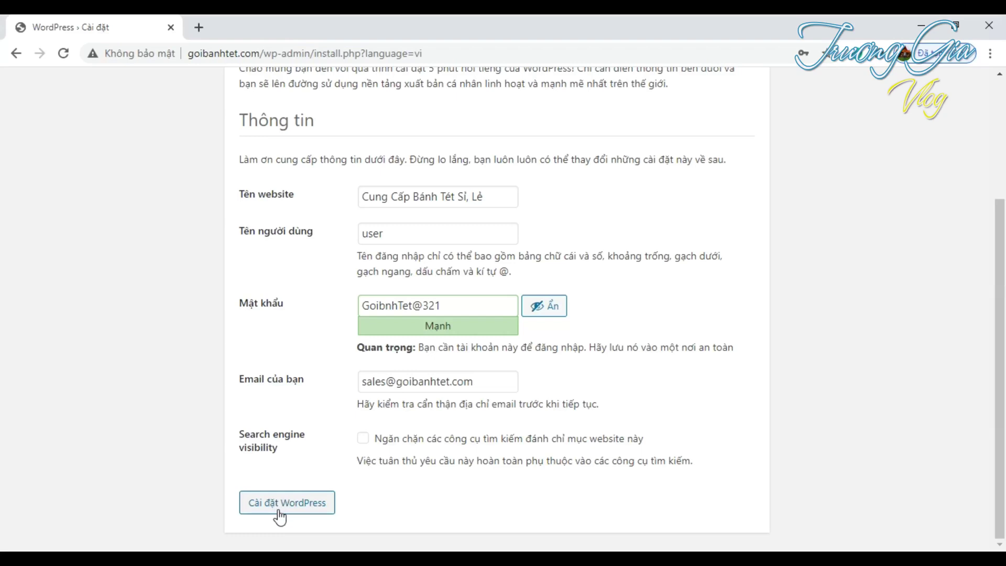
left_click(278, 510)
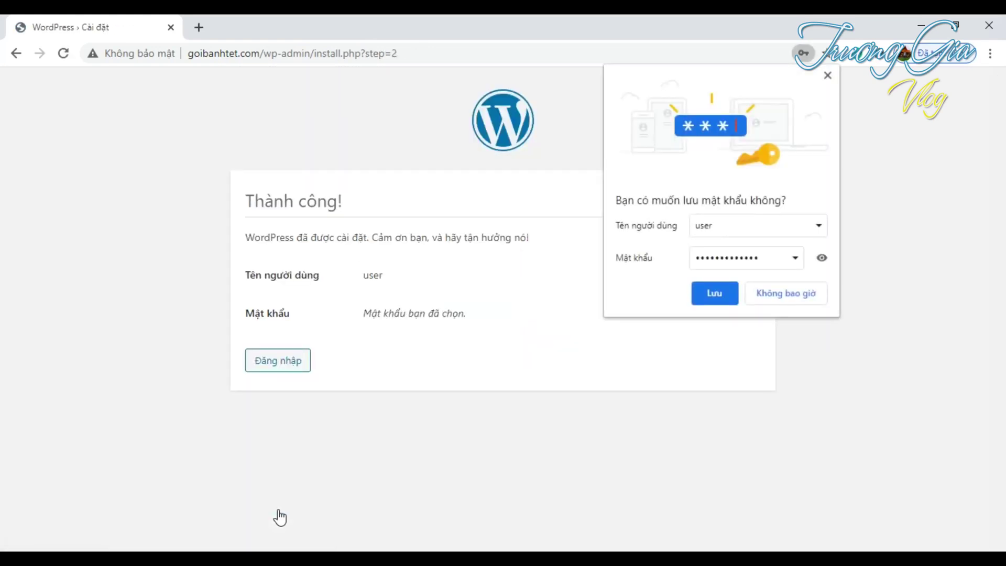
Step: Decline saving the browser password, then log in to WordPress as 'user' with the account password
left_click(789, 301)
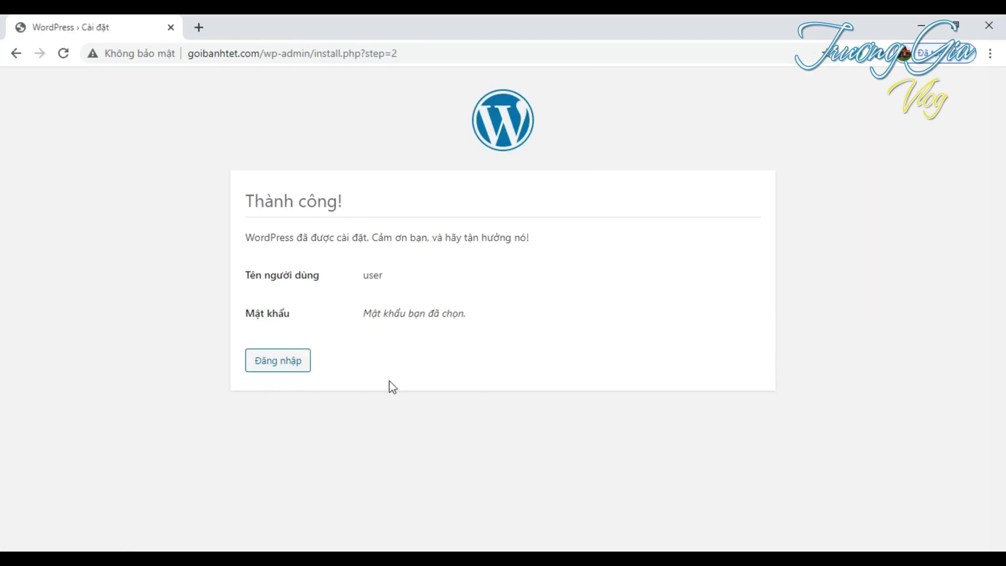
left_click(276, 370)
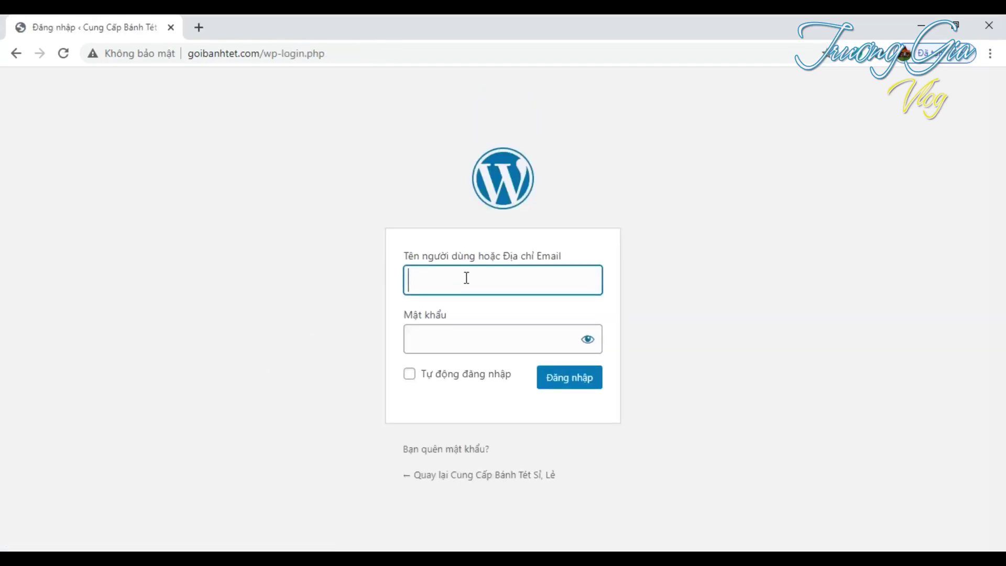
type("user")
key("Tab")
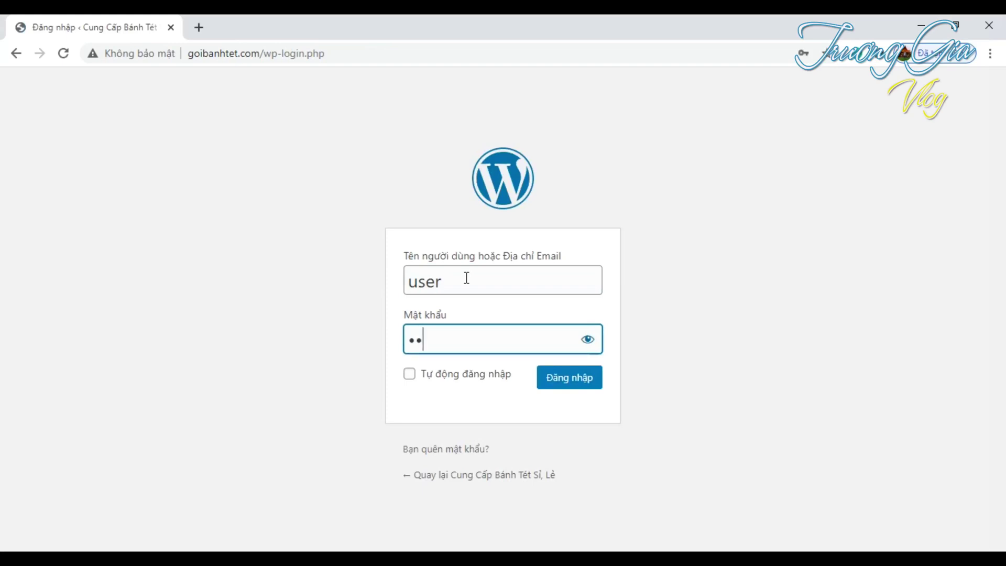
left_click(570, 383)
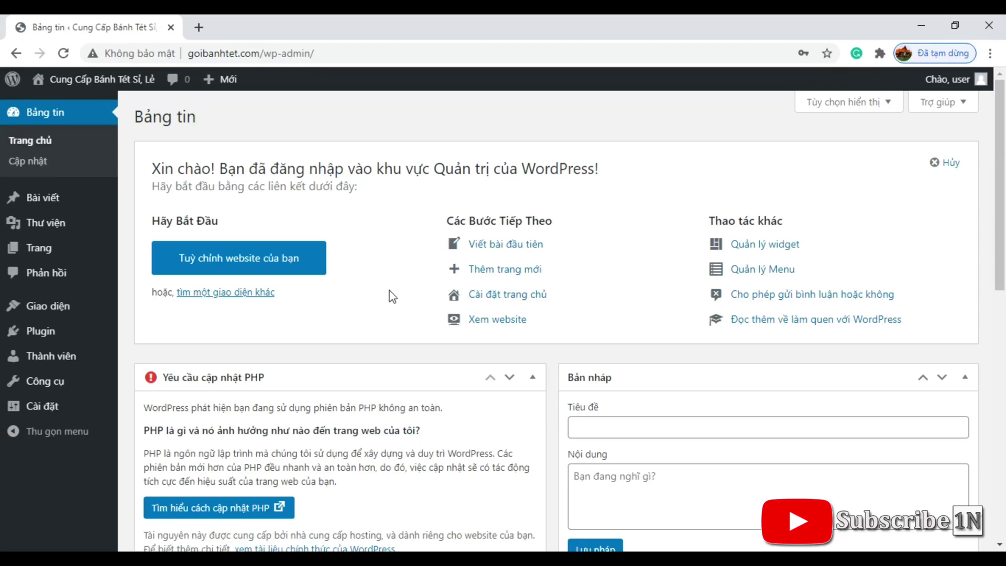
Step: Look over the dashboard, then view the site's public front page via Xem trang
scroll(387, 292, "down", 1)
scroll(235, 330, "down", 7)
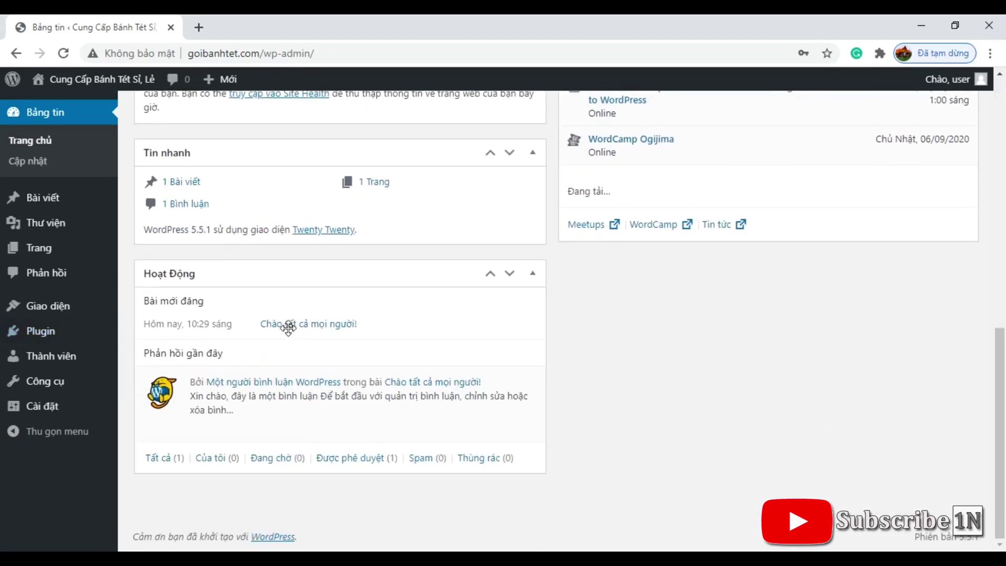
scroll(291, 336, "up", 10)
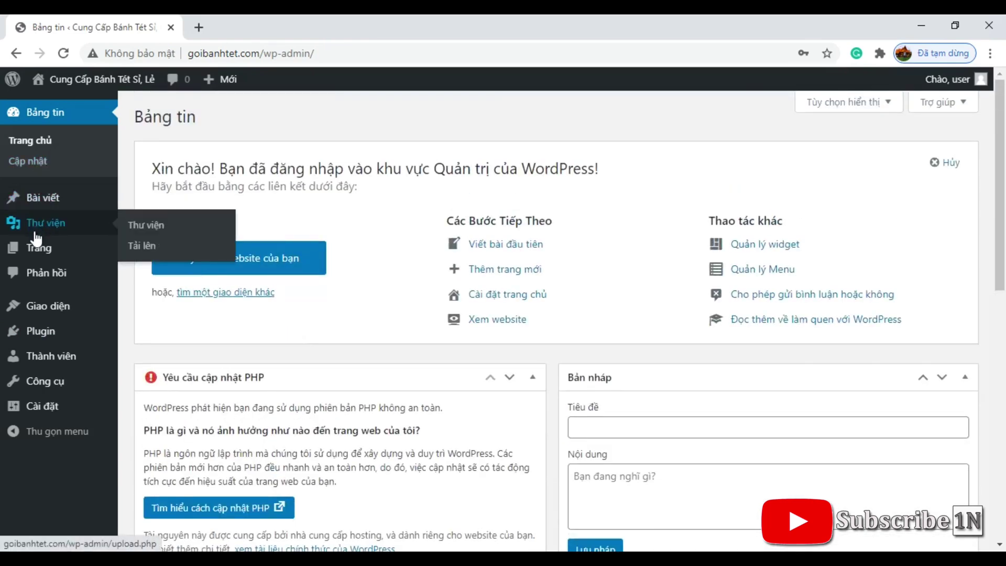
mouse_move(40, 257)
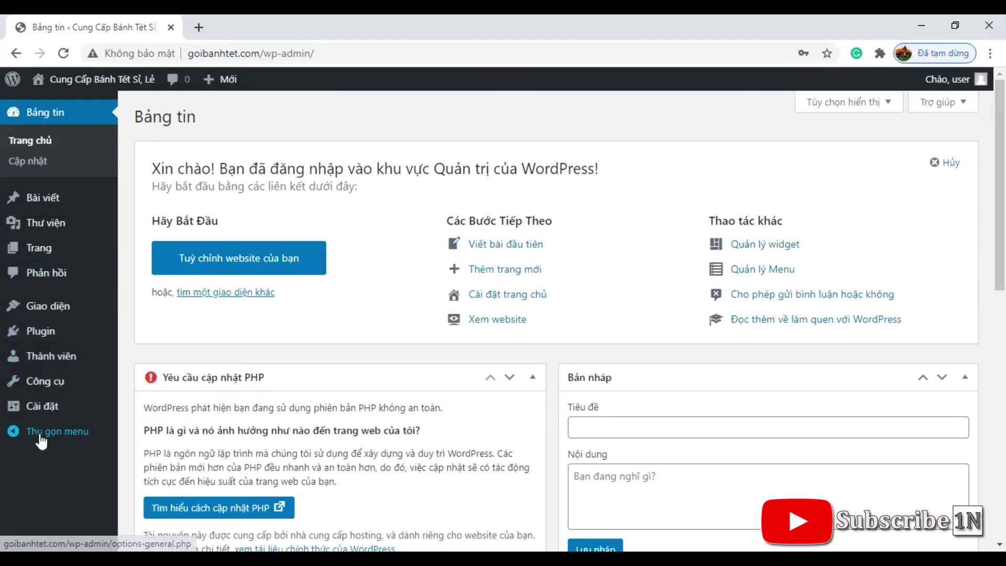
mouse_move(76, 83)
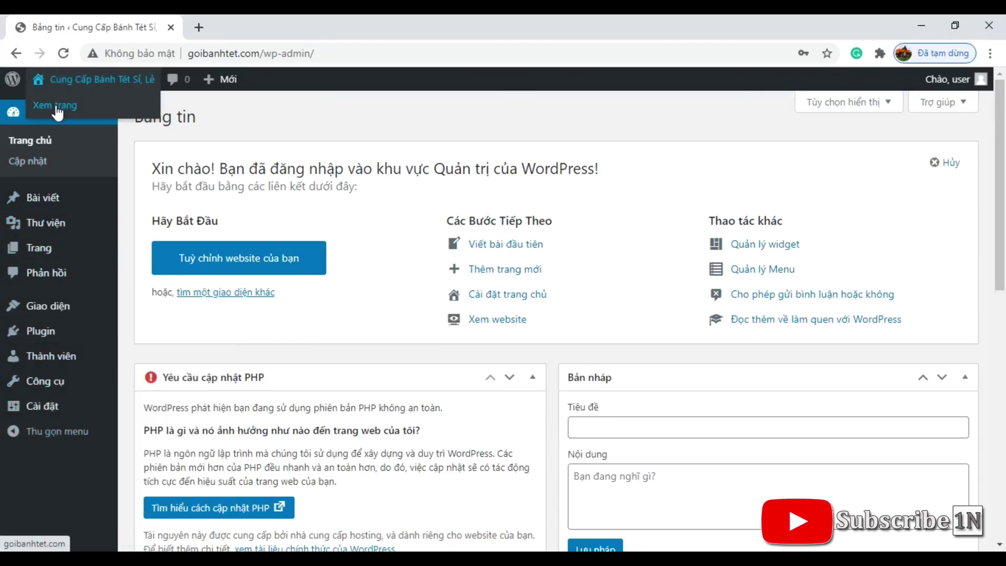
left_click(57, 107)
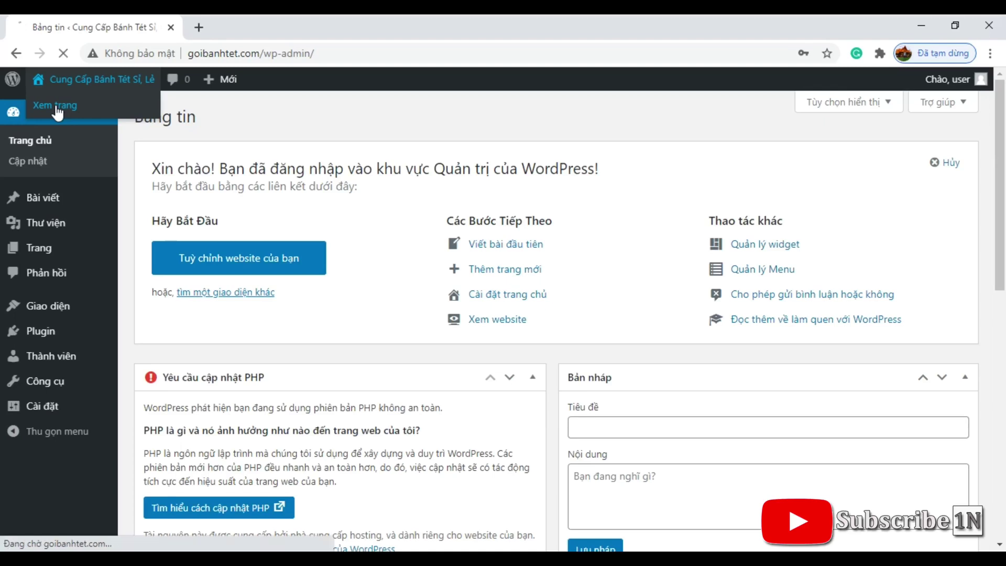